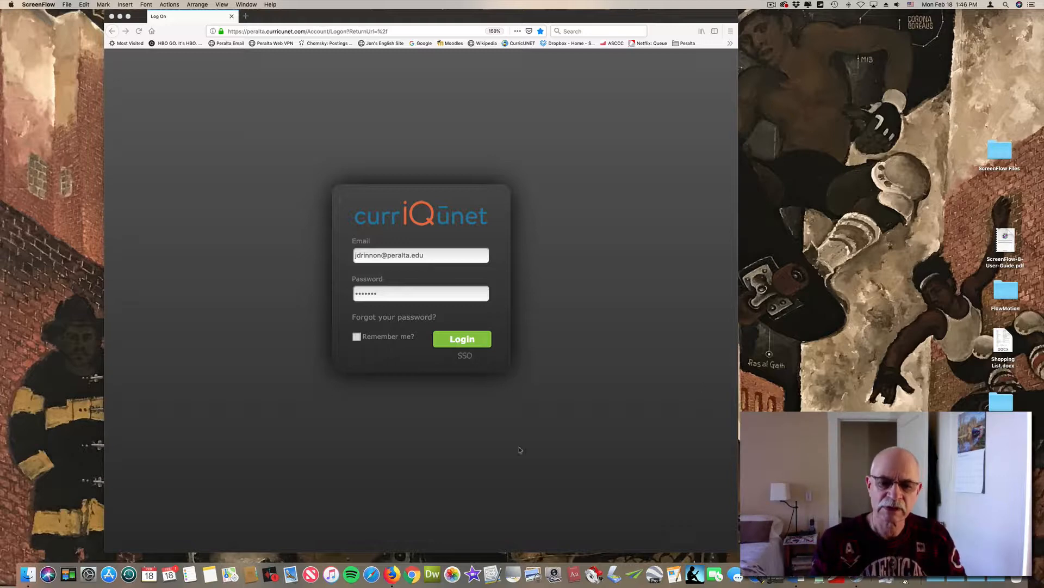
Log in with the filled-in account credentials and start creating a proposal
left_click(523, 463)
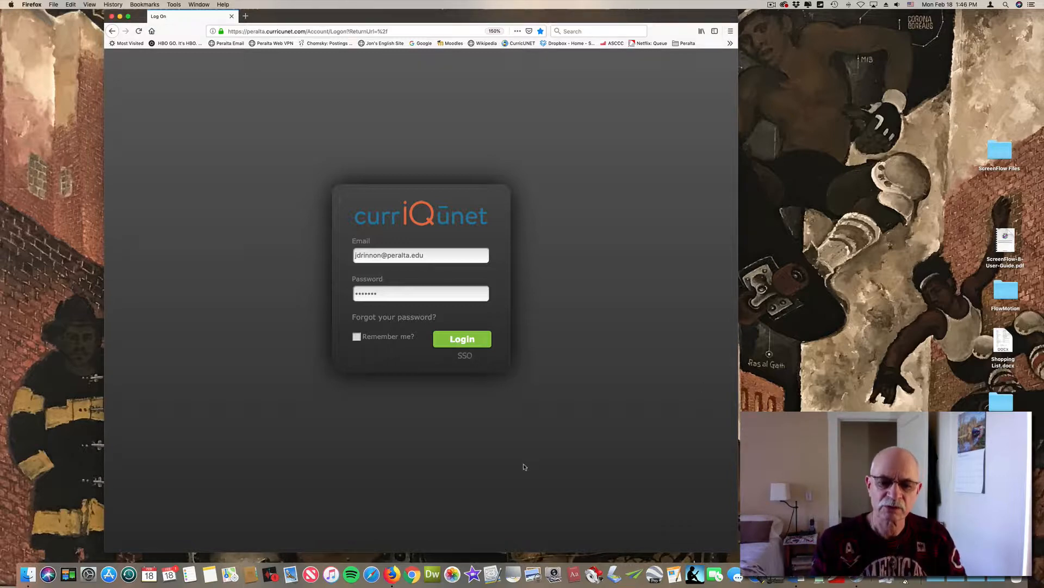
left_click(463, 339)
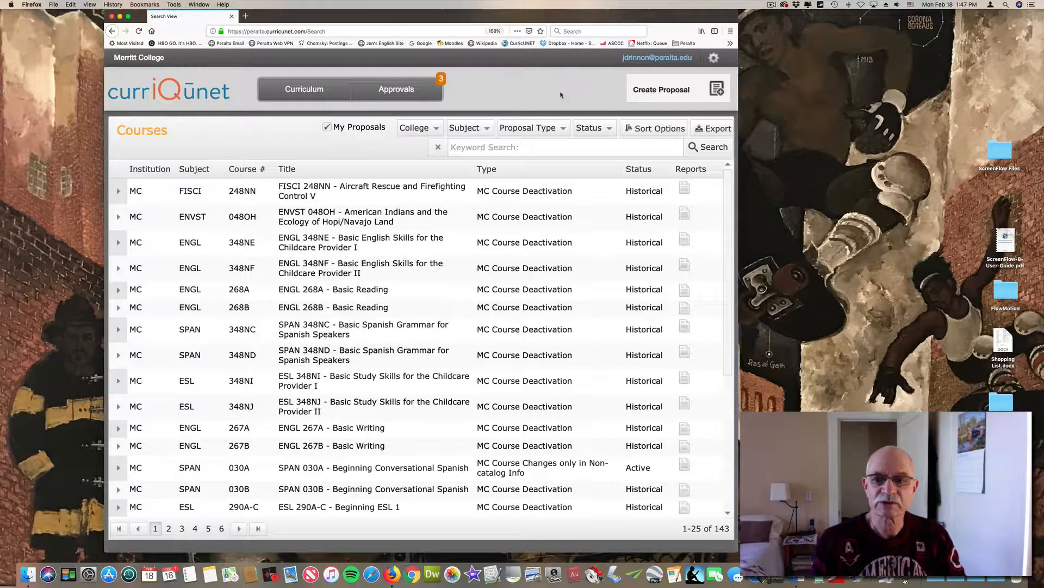
left_click(666, 89)
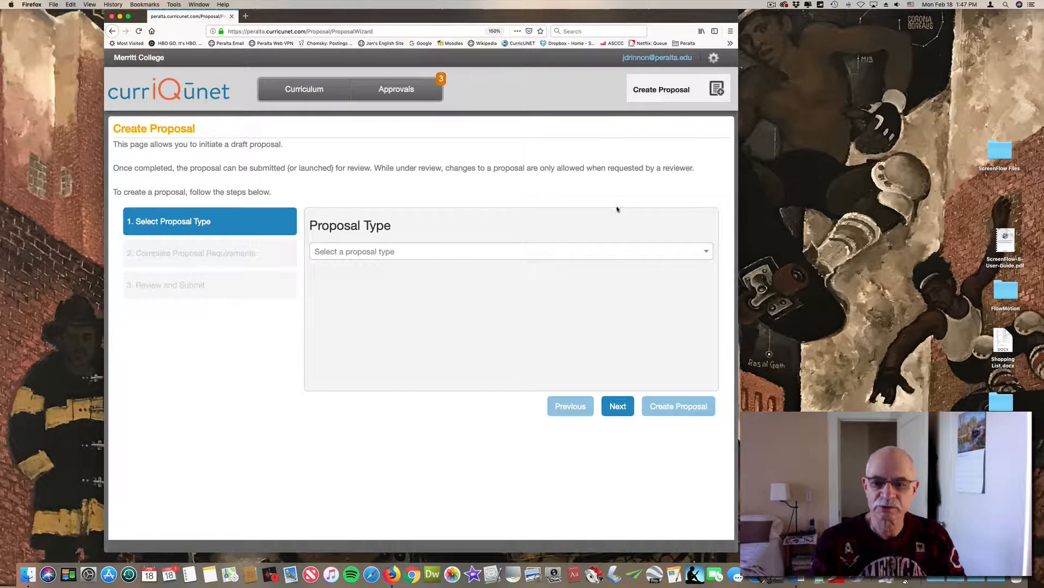
Choose MC Course Modification as the proposal type and continue to the proposal requirements
left_click(706, 253)
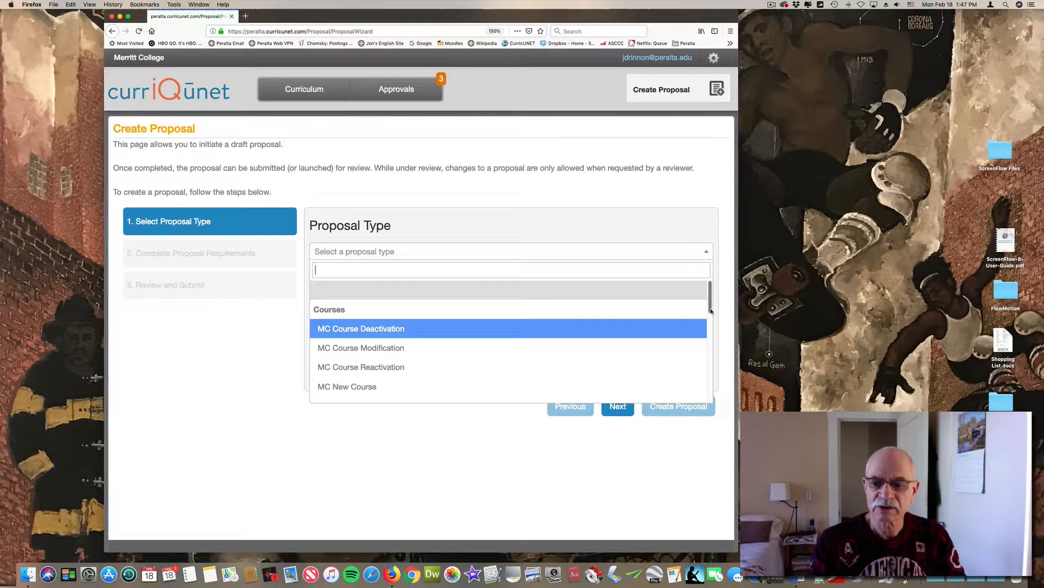
mouse_move(710, 310)
left_mouse_down()
mouse_move(718, 343)
mouse_move(711, 305)
left_mouse_up()
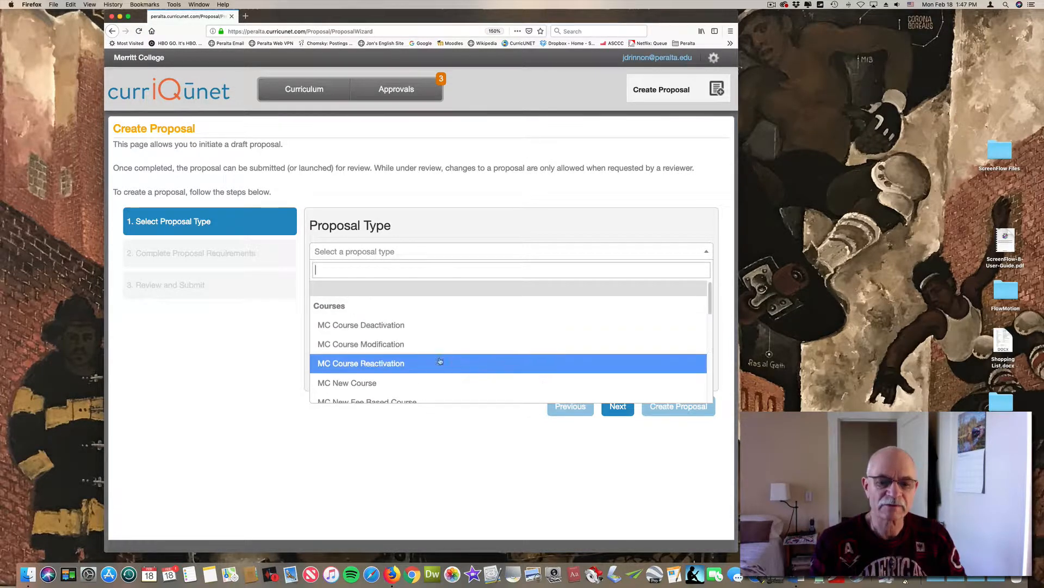
left_click(375, 345)
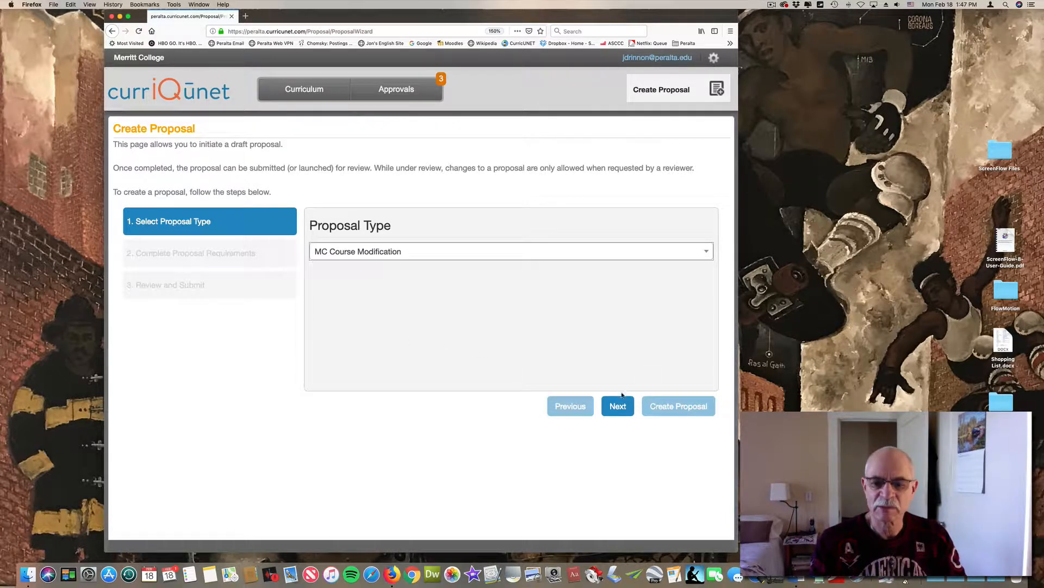
left_click(618, 409)
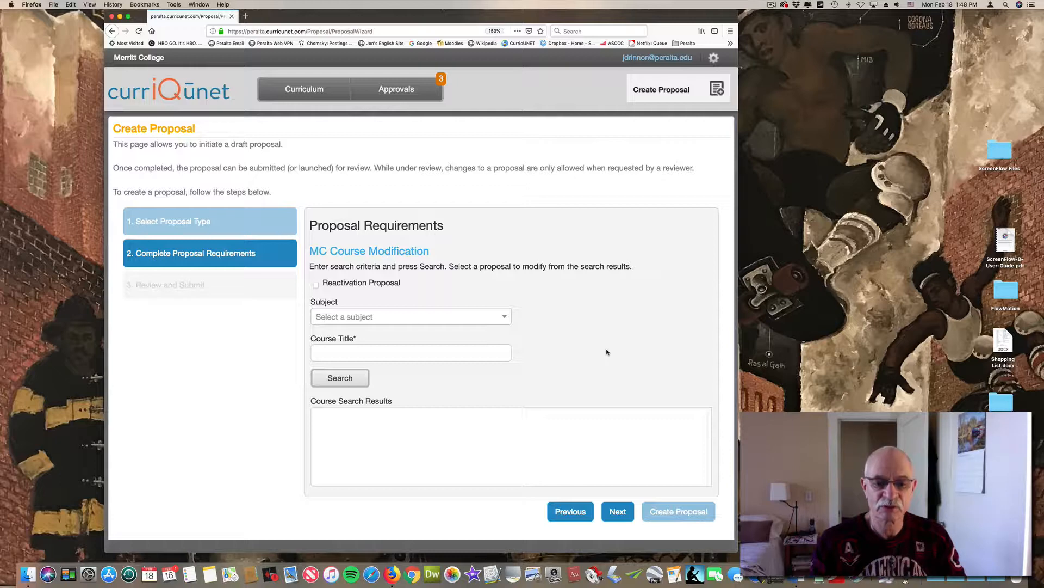
Set the subject to (ENGL) MC - English and search for courses with the title 1A
left_click(505, 318)
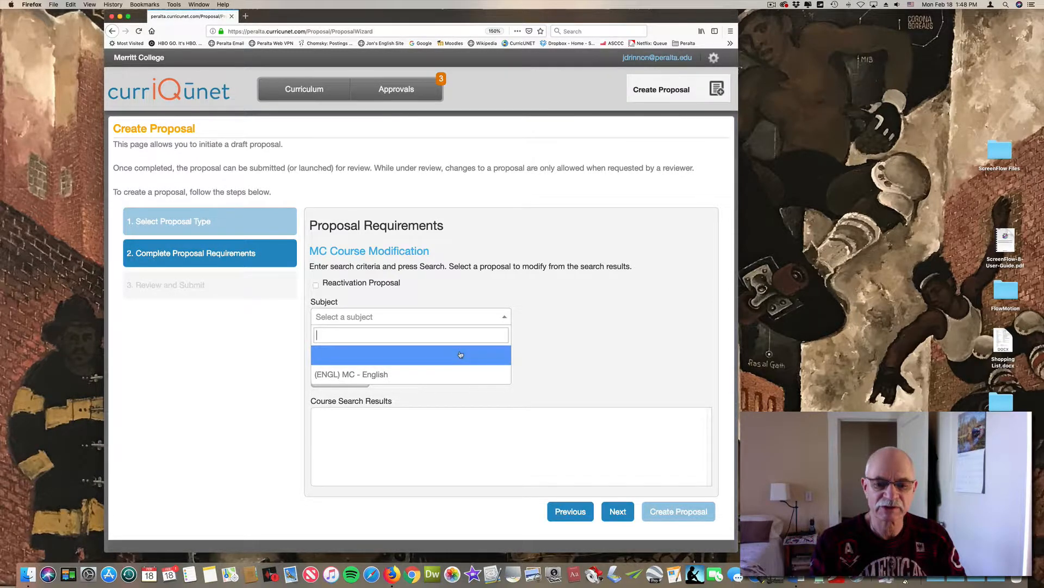
left_click(457, 375)
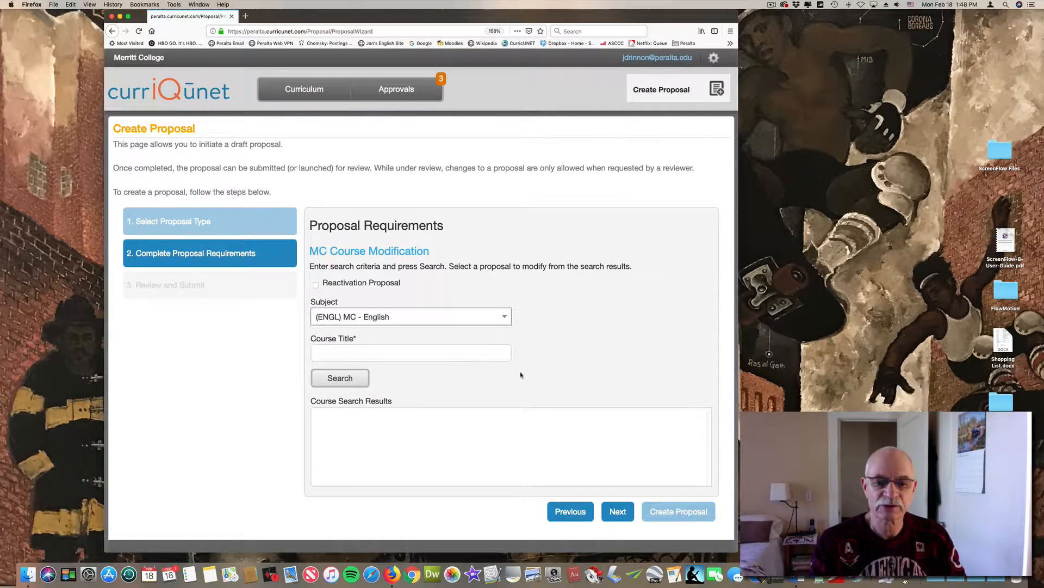
left_click(341, 353)
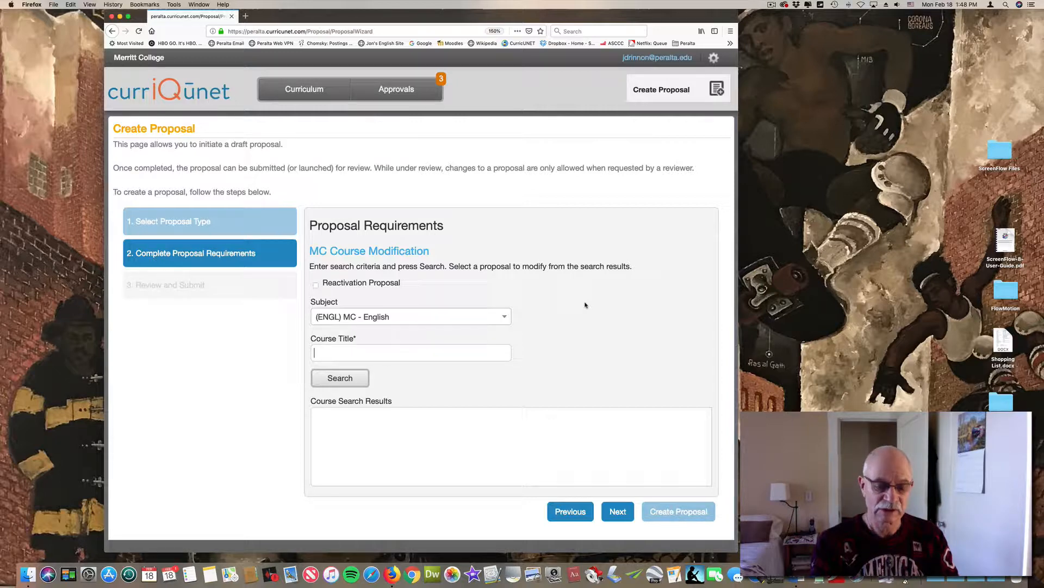
type("1A")
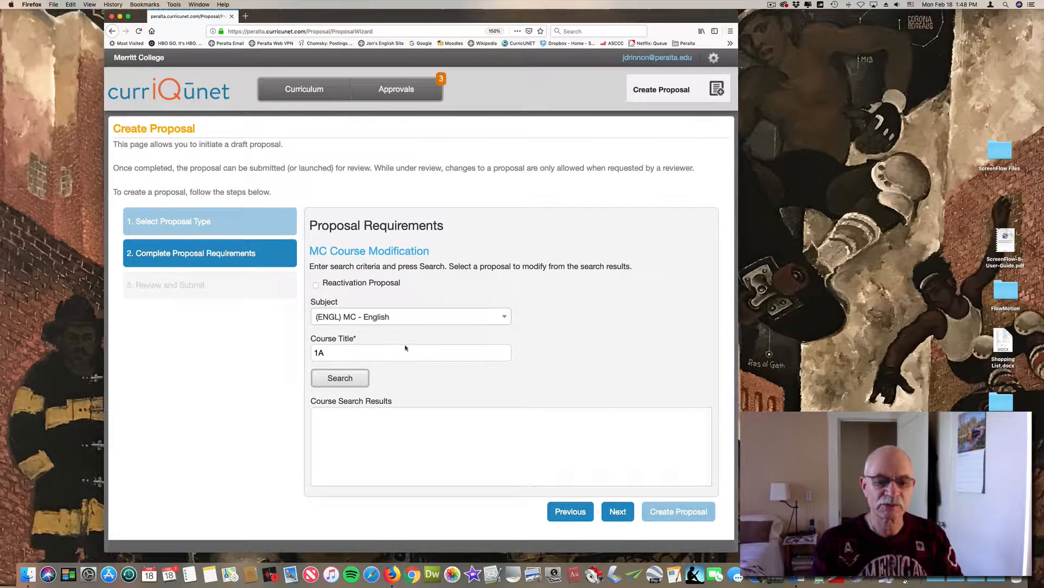
left_click(335, 378)
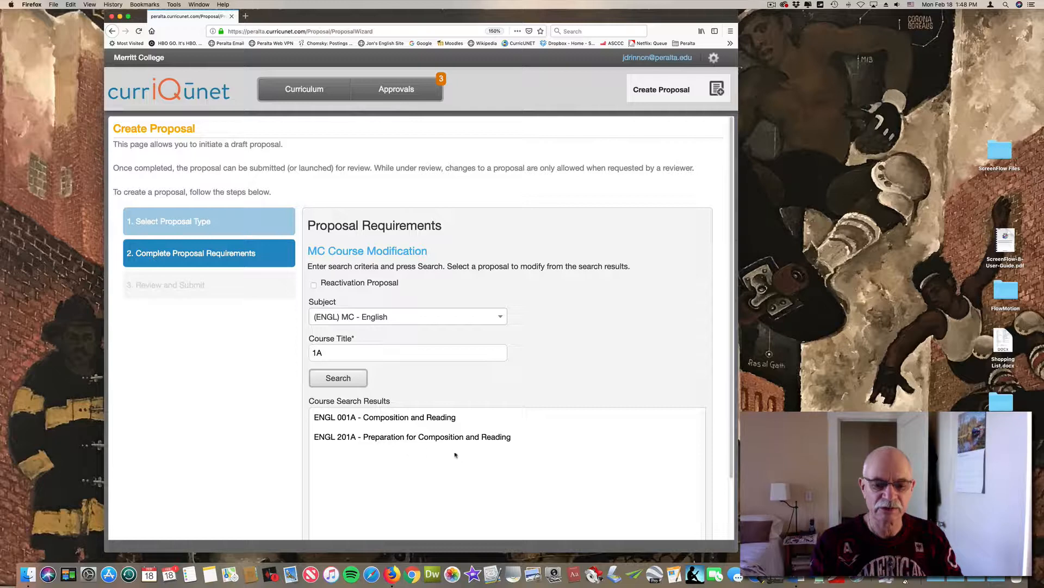
Try to create a modification proposal for ENGL 001A - Composition and Reading, and return to the proposal requirements
left_click(352, 418)
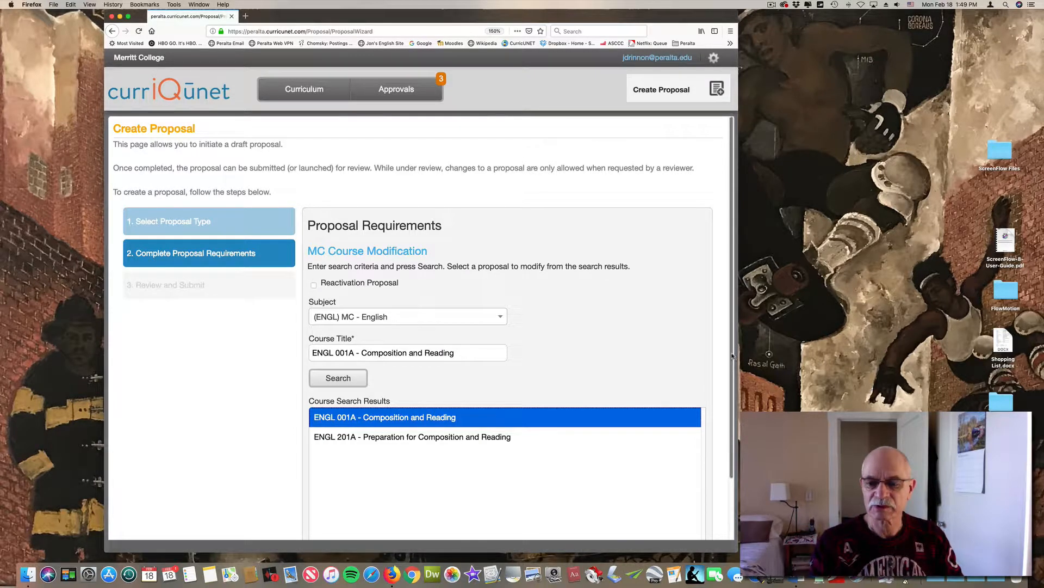
left_click_drag(733, 358, 738, 475)
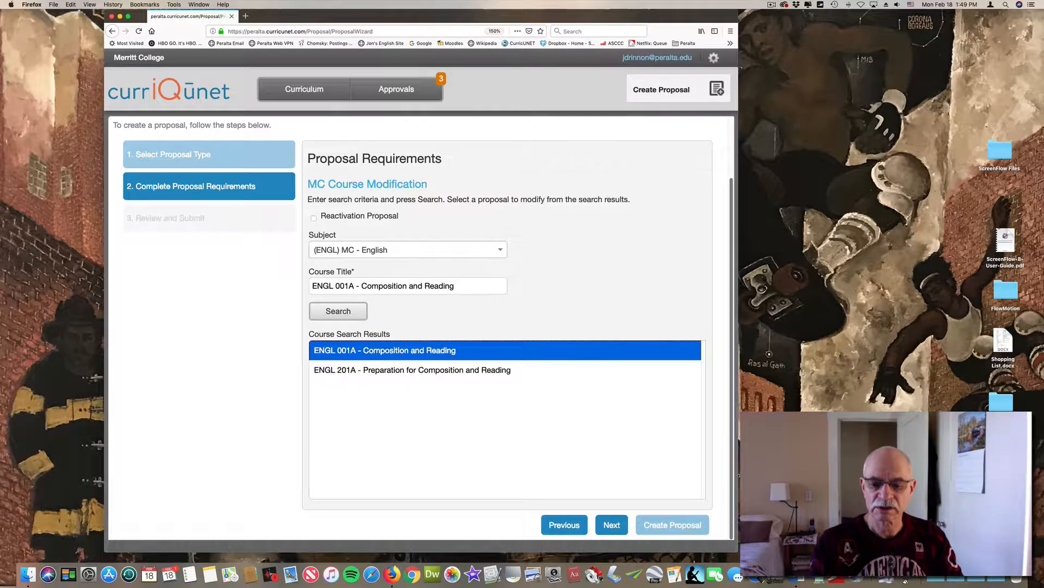
left_click(610, 525)
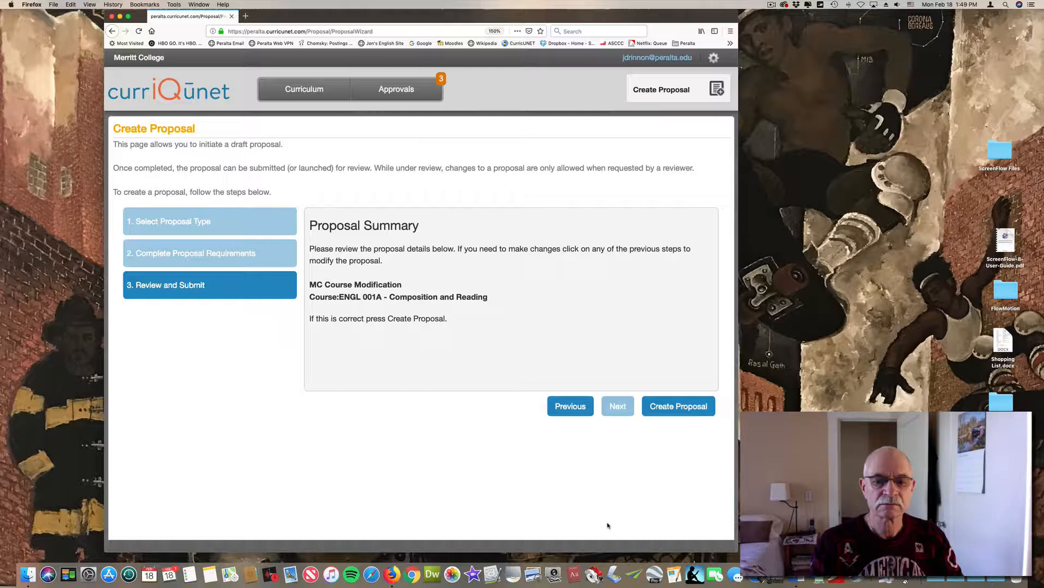
left_click(684, 405)
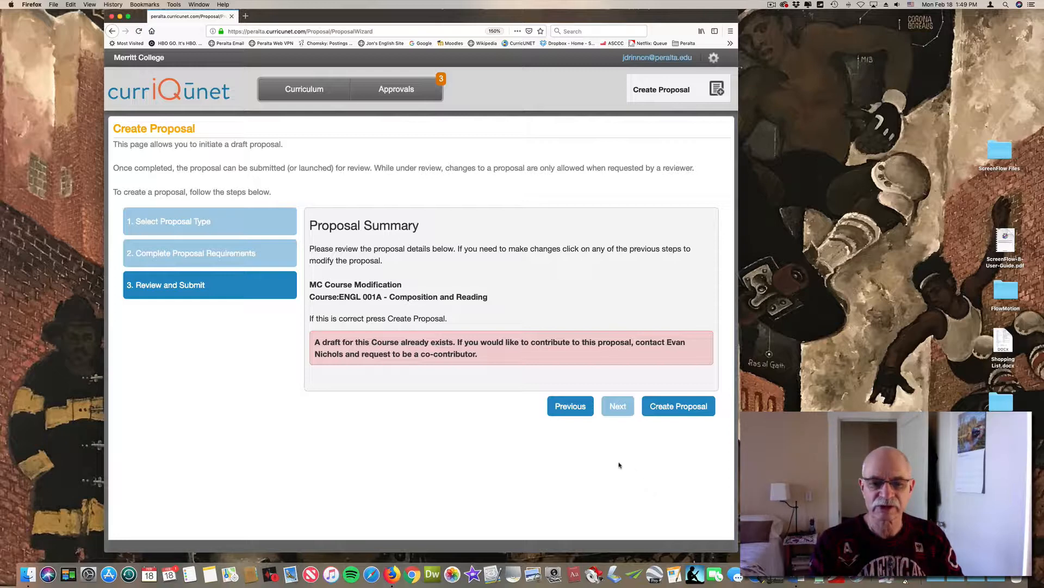
left_click(570, 405)
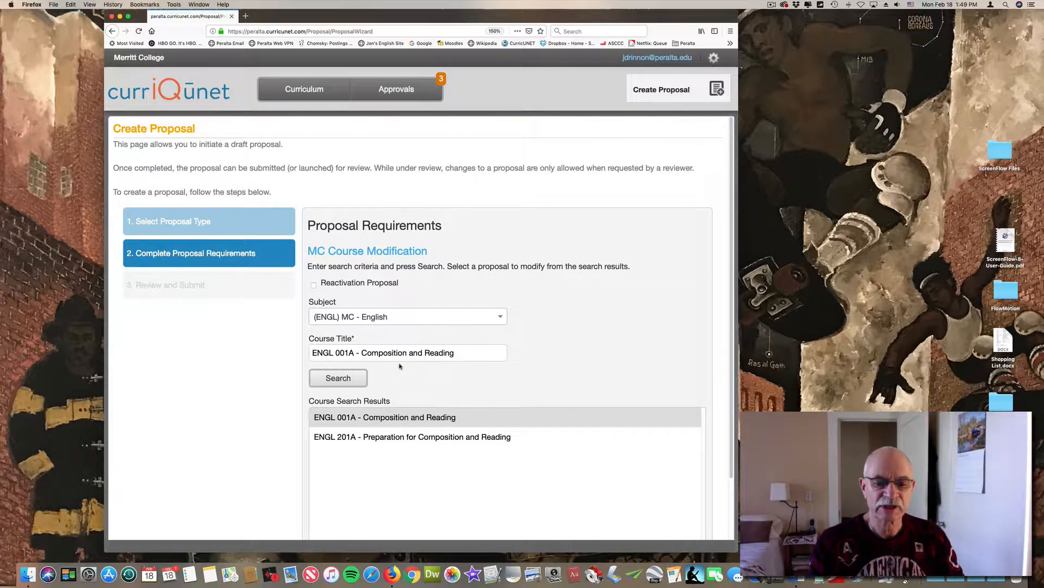
Search for course title 5, try to create a proposal for ENGL 005 - Critical Thinking in Reading and Writing, and return to the requirements
triple_click(460, 353)
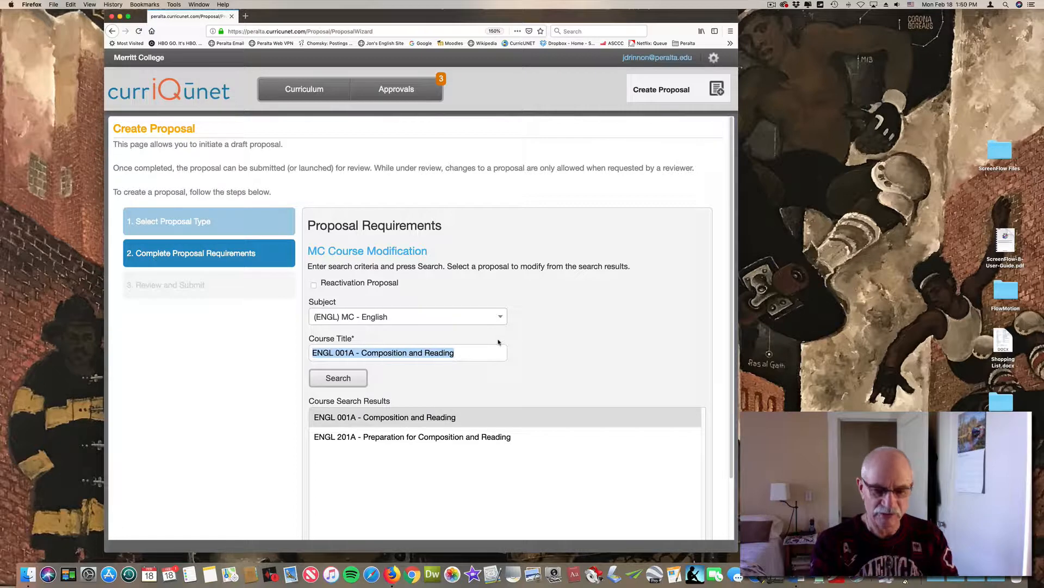
type("5")
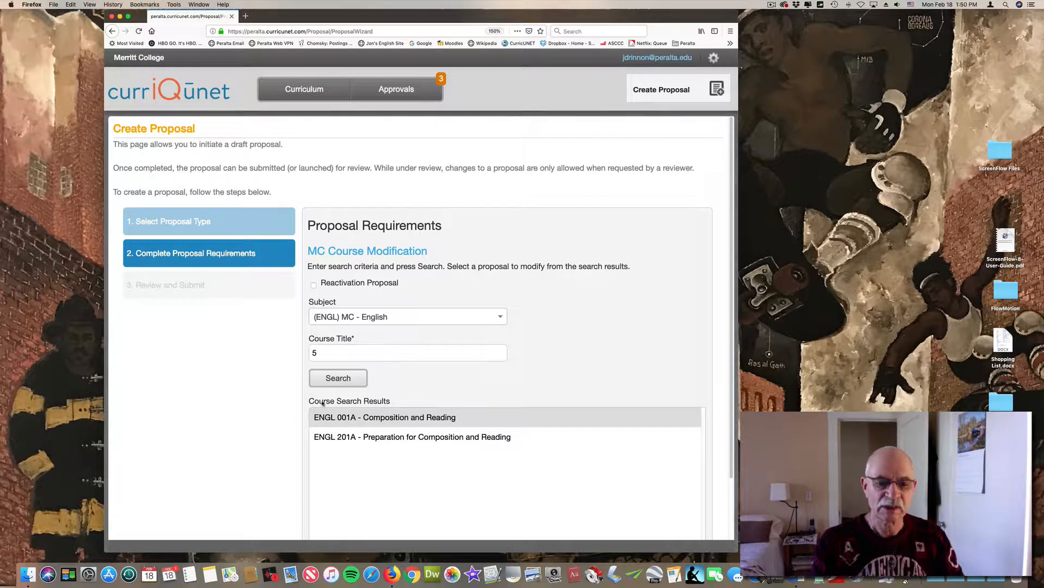
left_click(332, 382)
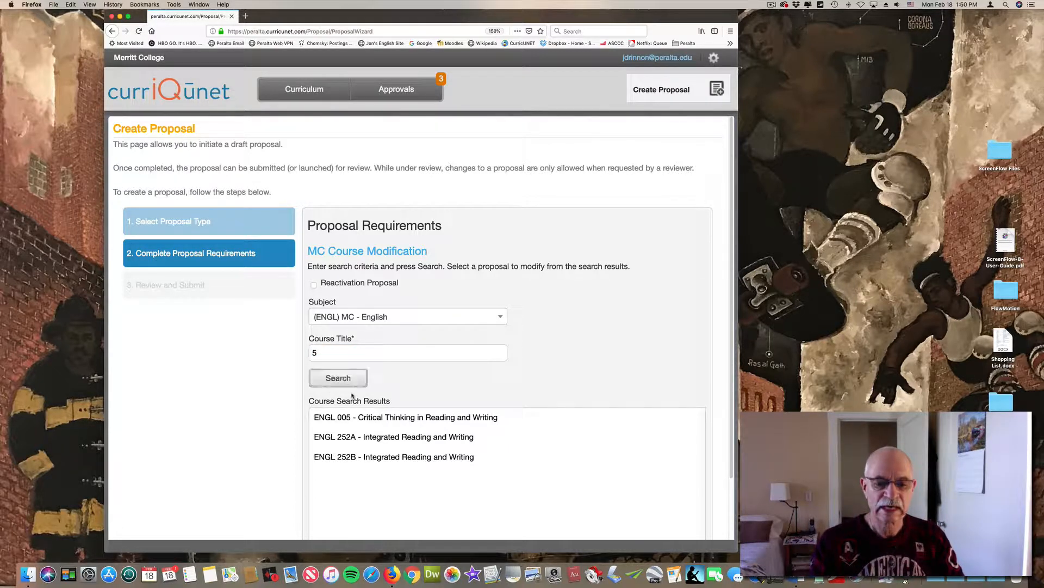
left_click(385, 418)
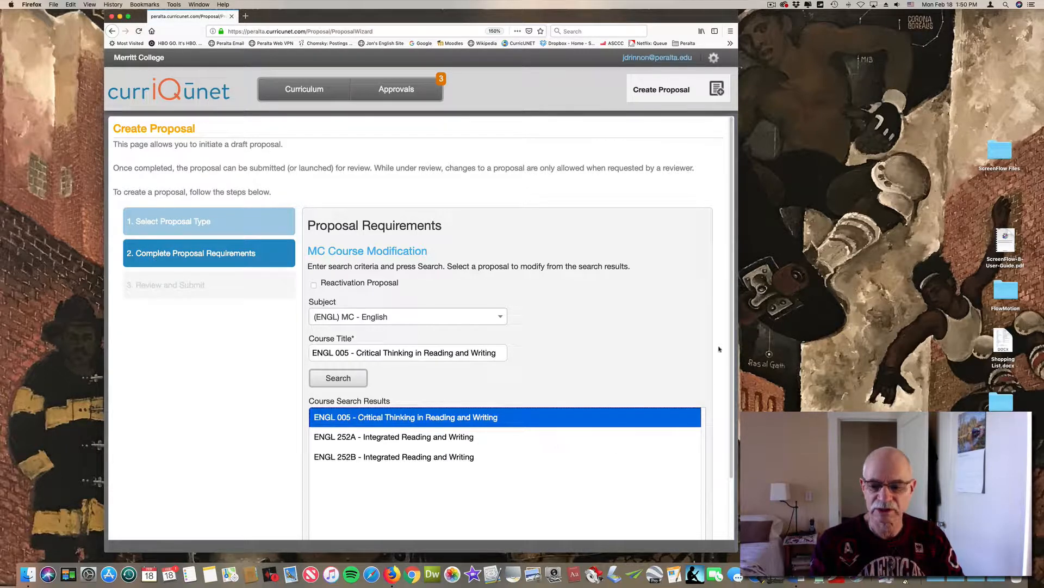
scroll(720, 478, "down", 3)
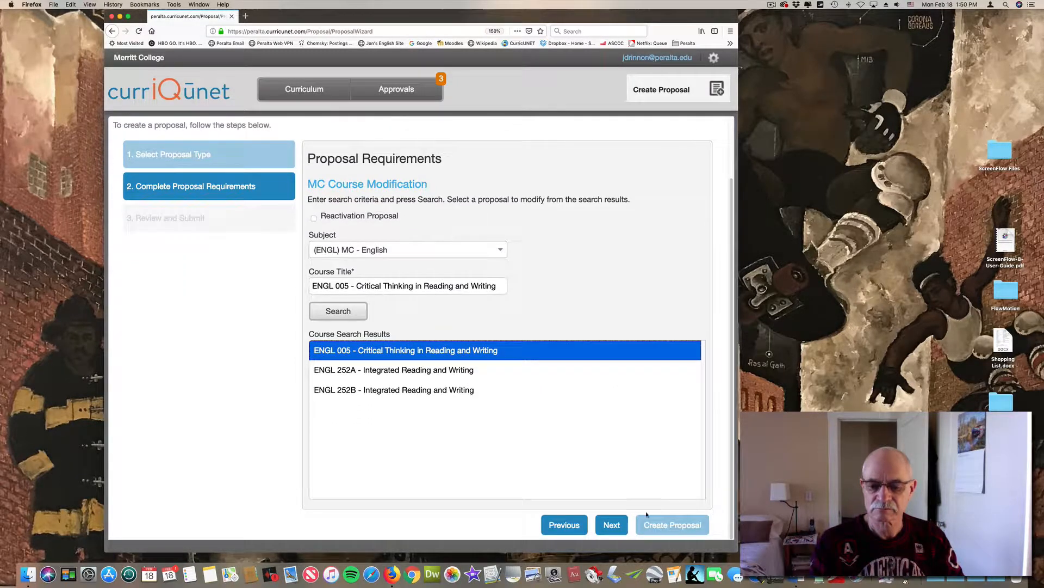
left_click(607, 525)
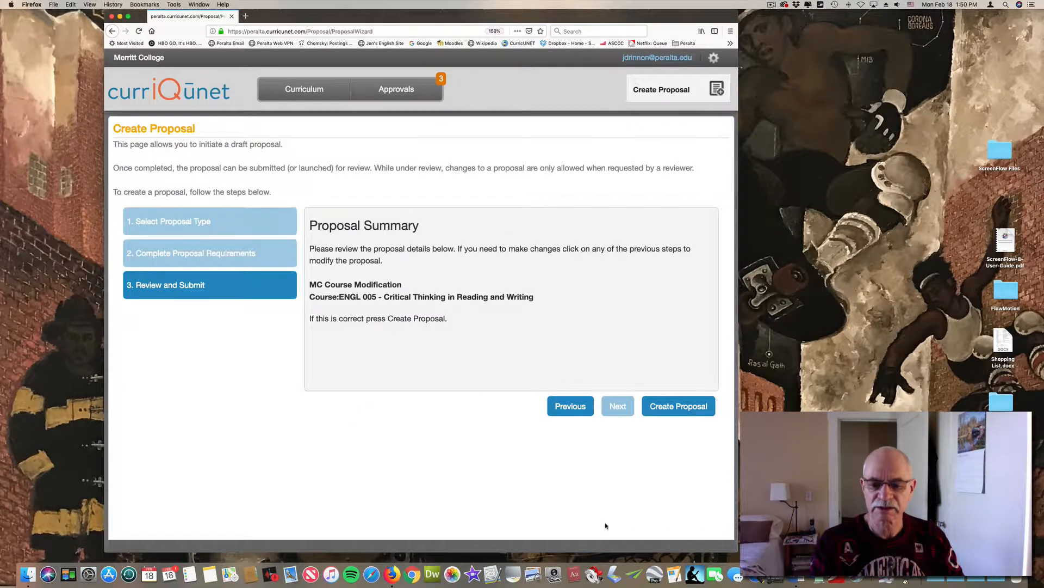
left_click(667, 408)
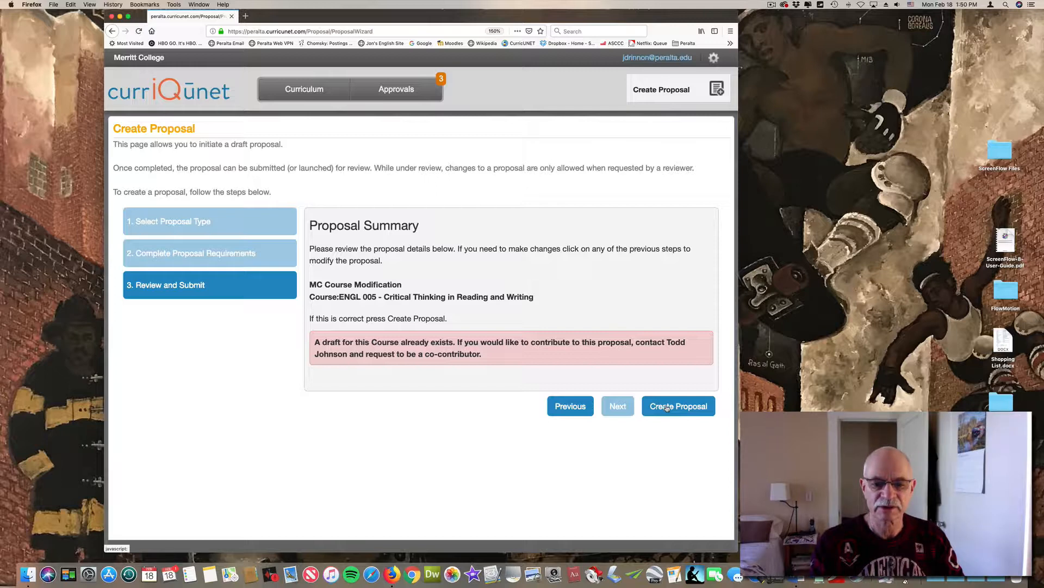
left_click(567, 404)
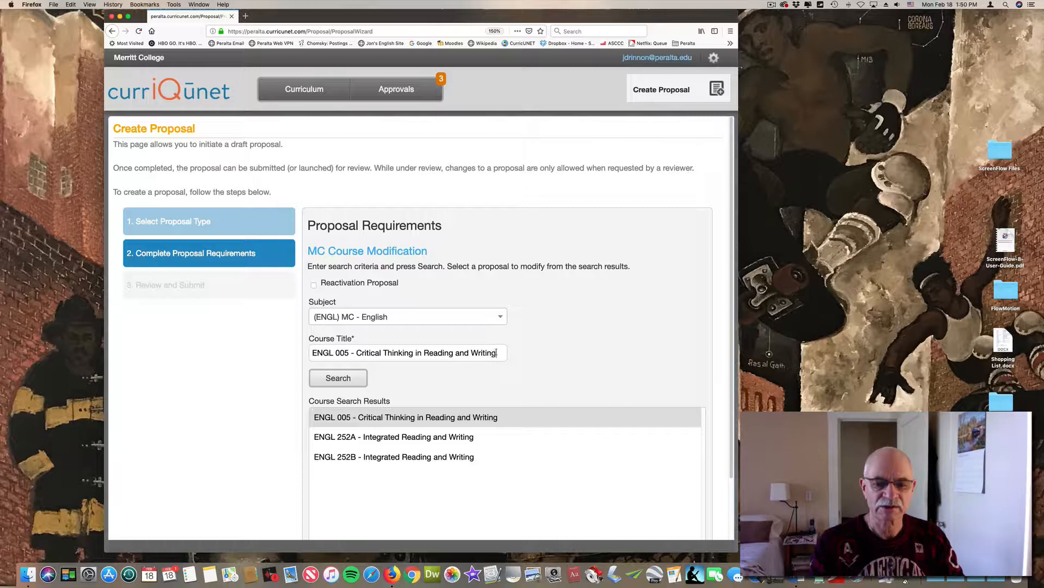
Search for course title 1B and create a modification proposal for ENGL 001B - Composition and Reading
left_click_drag(496, 352, 451, 315)
type("1B")
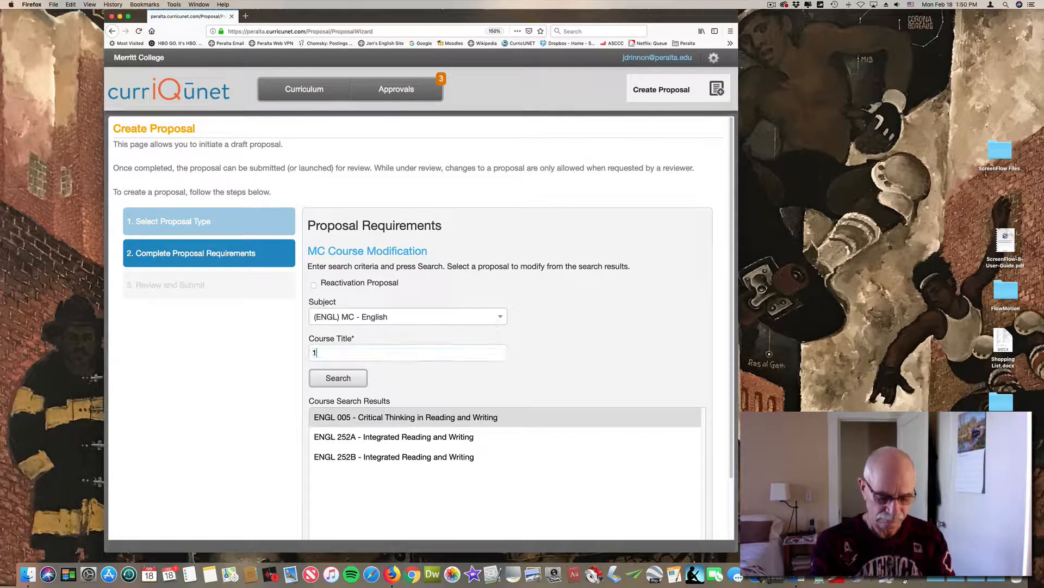
left_click(347, 379)
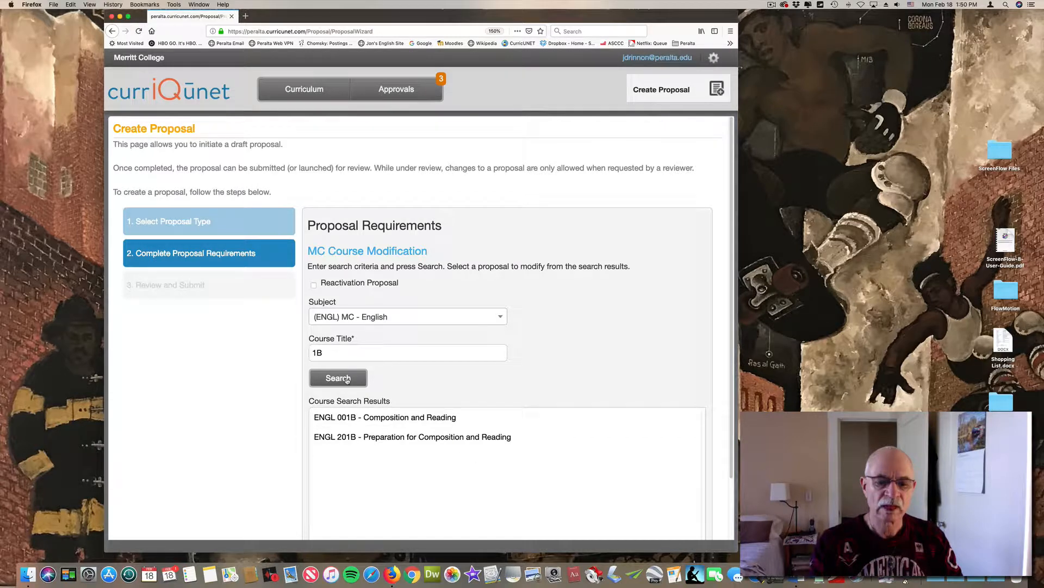
left_click(370, 416)
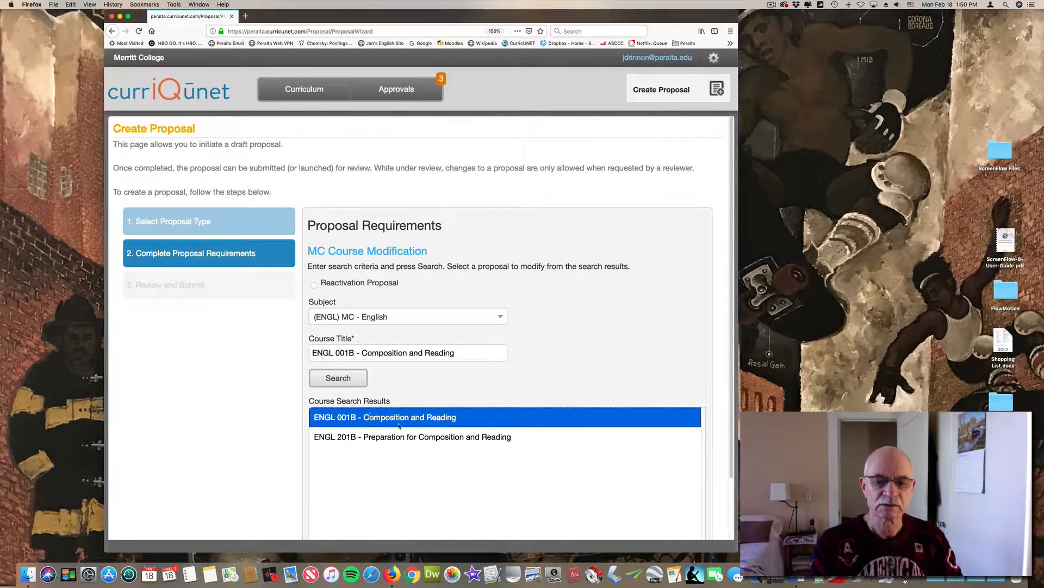
scroll(733, 427, "down", 1)
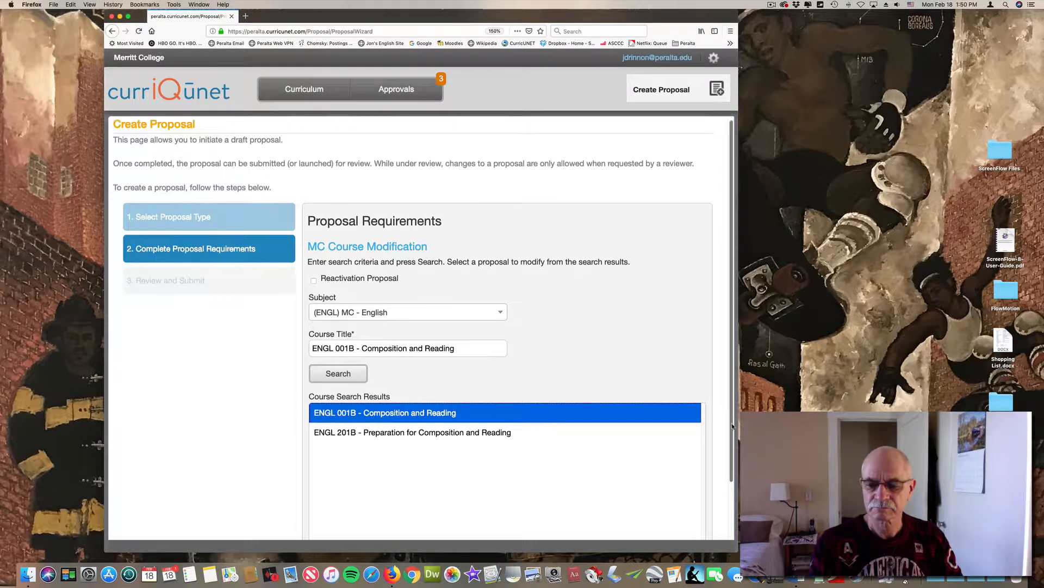
scroll(732, 427, "down", 2)
left_click(611, 525)
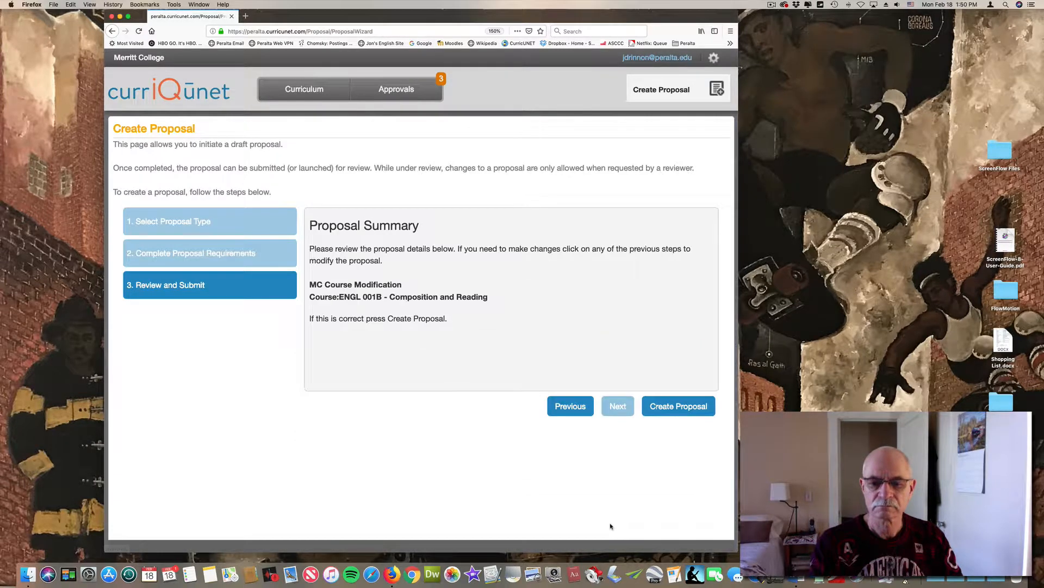
left_click(678, 406)
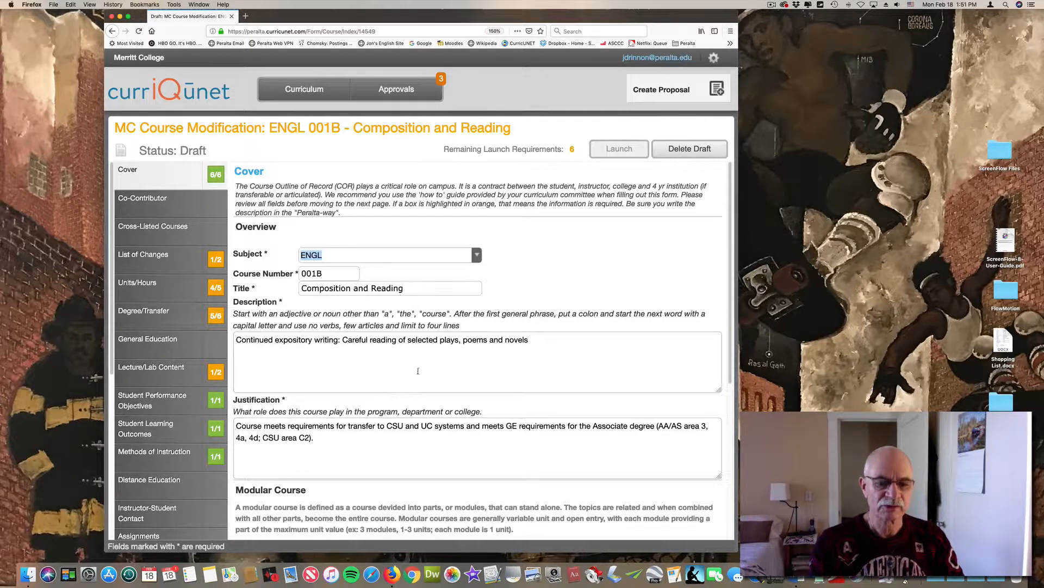
Review the student performance objectives and learning outcomes, and save the List of Changes with Other as the reason for update
left_click(155, 402)
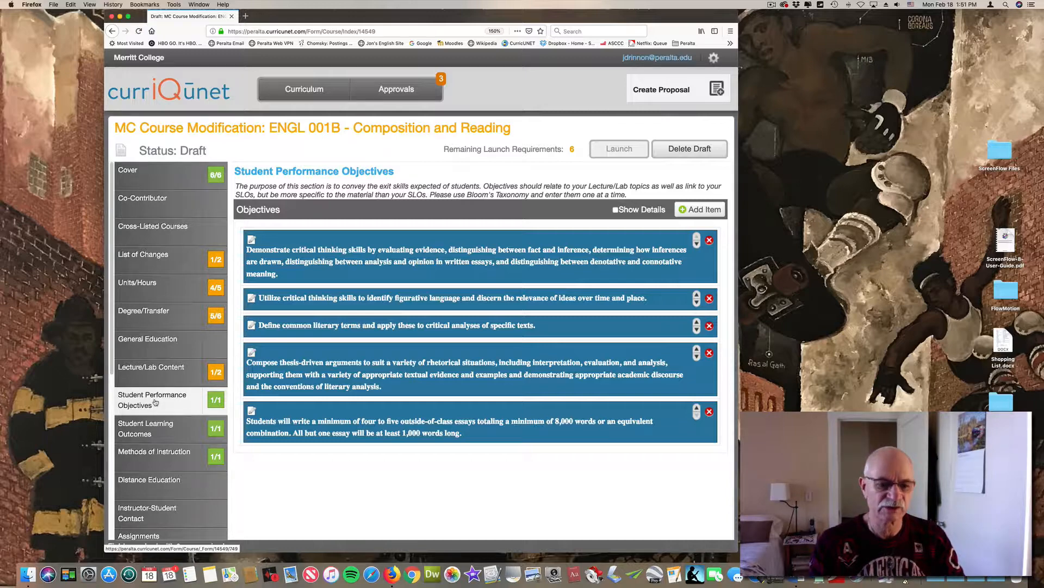
left_click(158, 433)
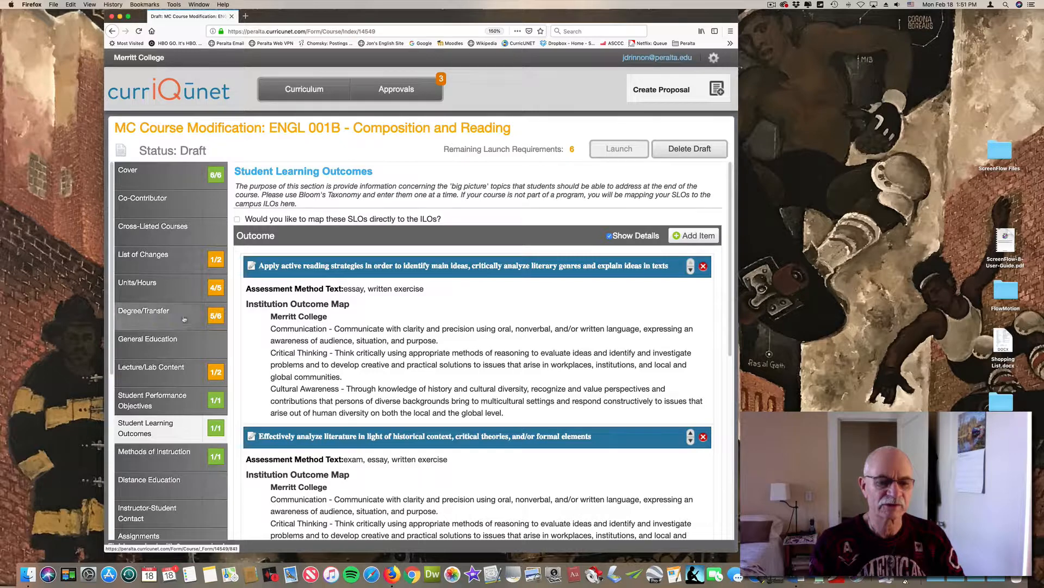
left_click(171, 256)
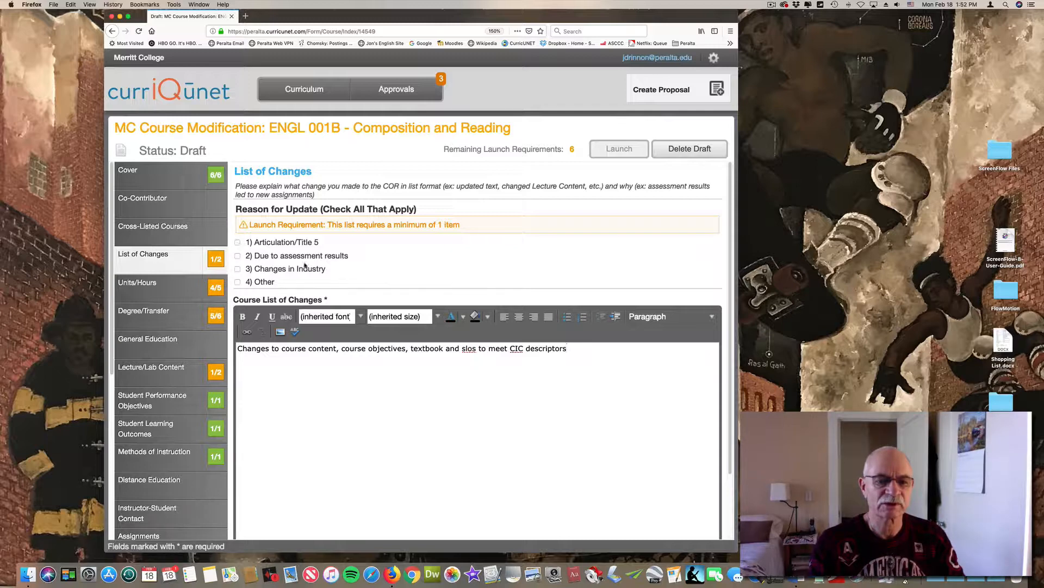
left_click(248, 283)
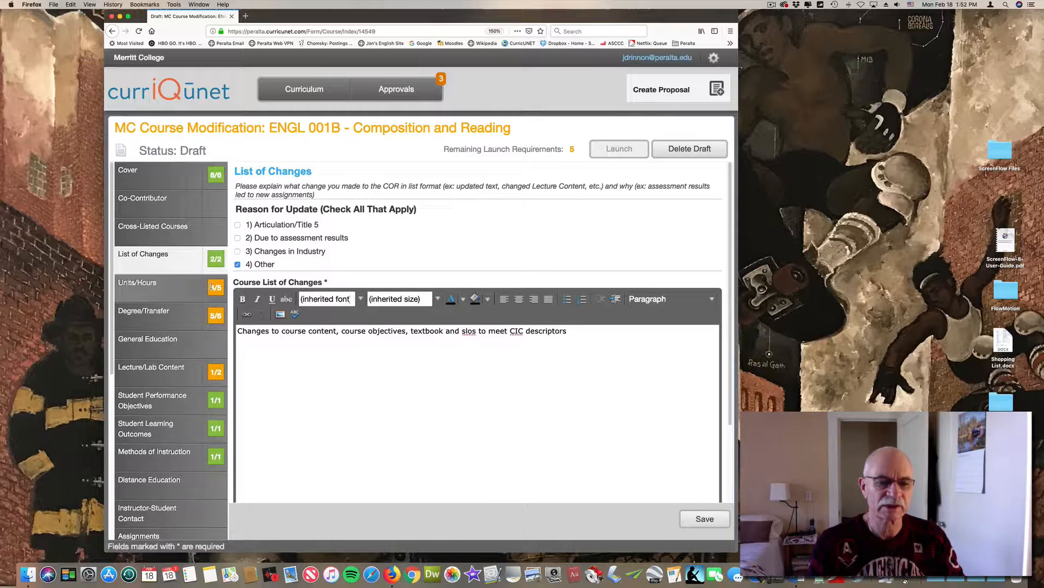
left_click(170, 285)
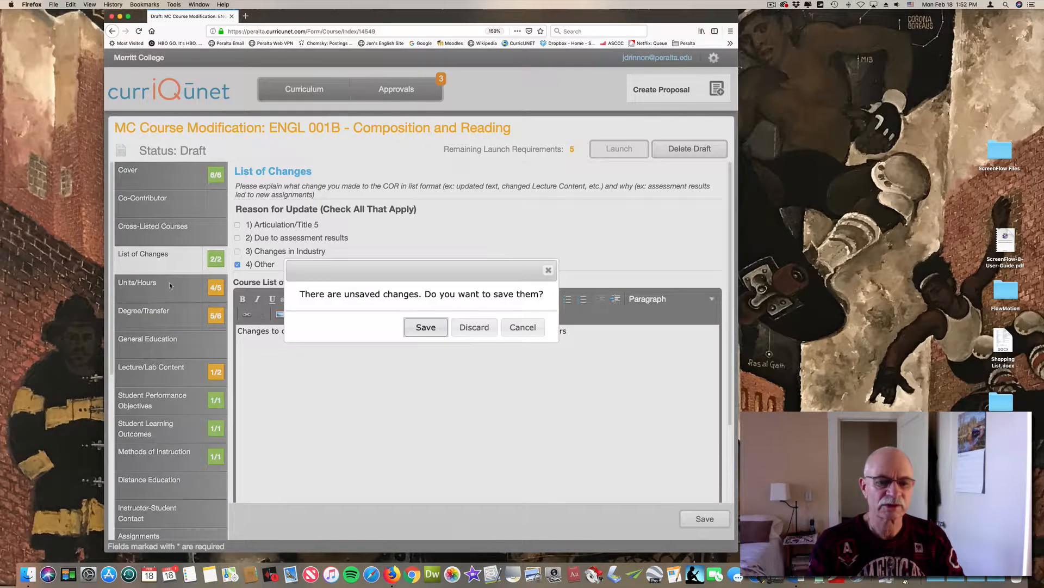
left_click(430, 328)
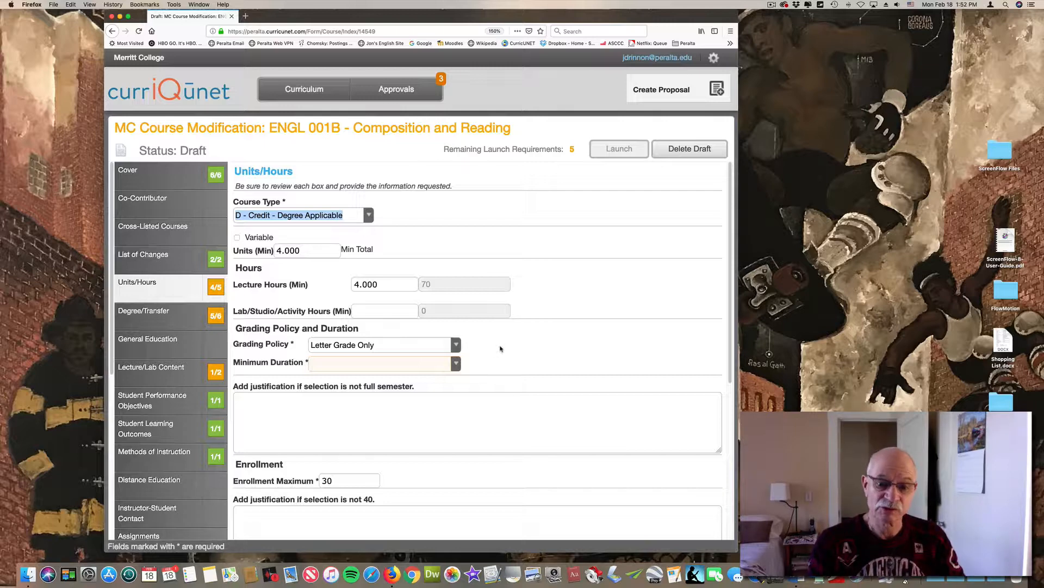
Set the course's minimum duration to Full Semester and its enrollment maximum to 35
left_click(456, 365)
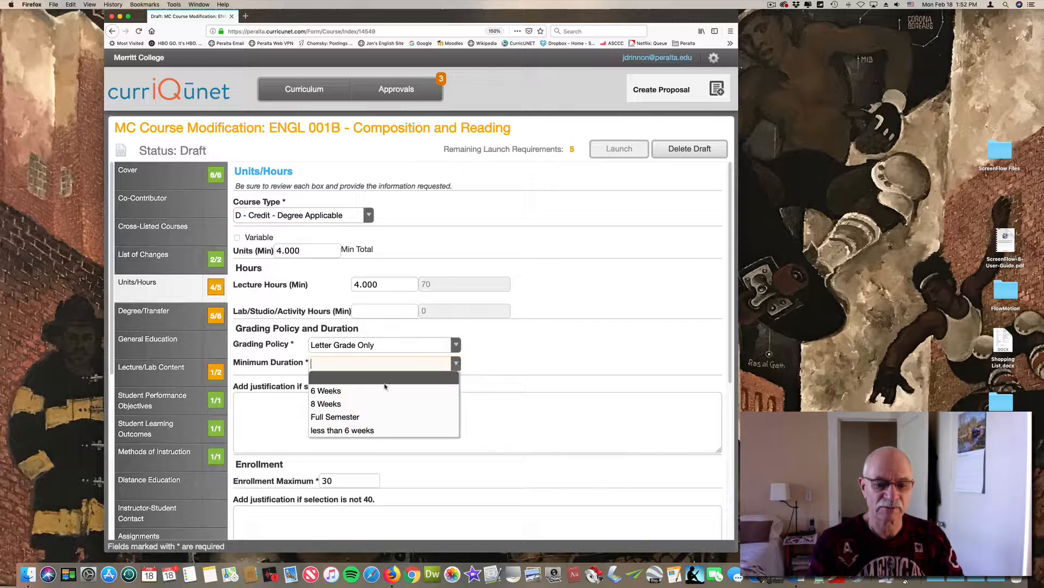
left_click(344, 417)
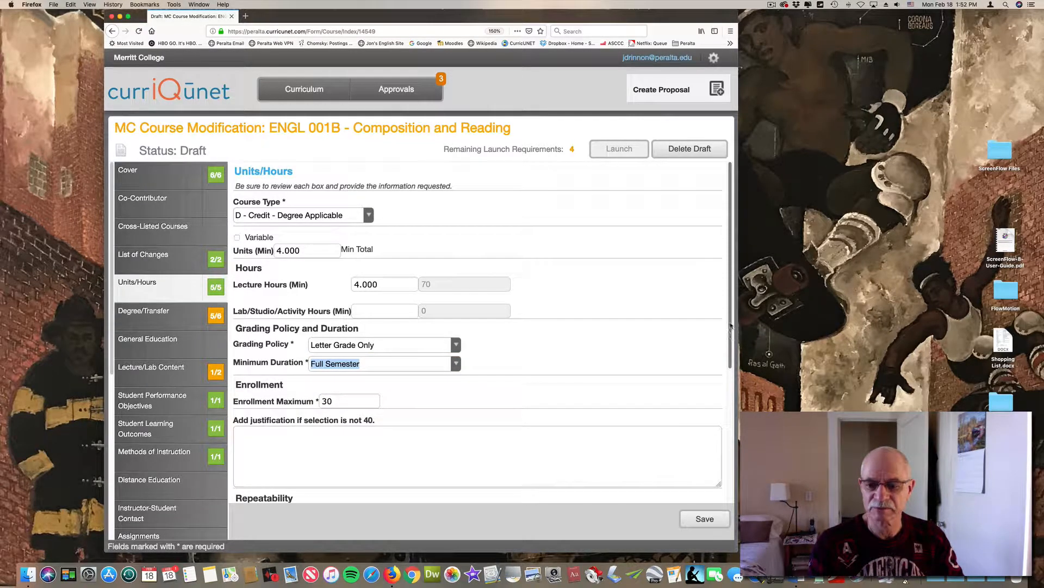
left_click_drag(731, 325, 731, 388)
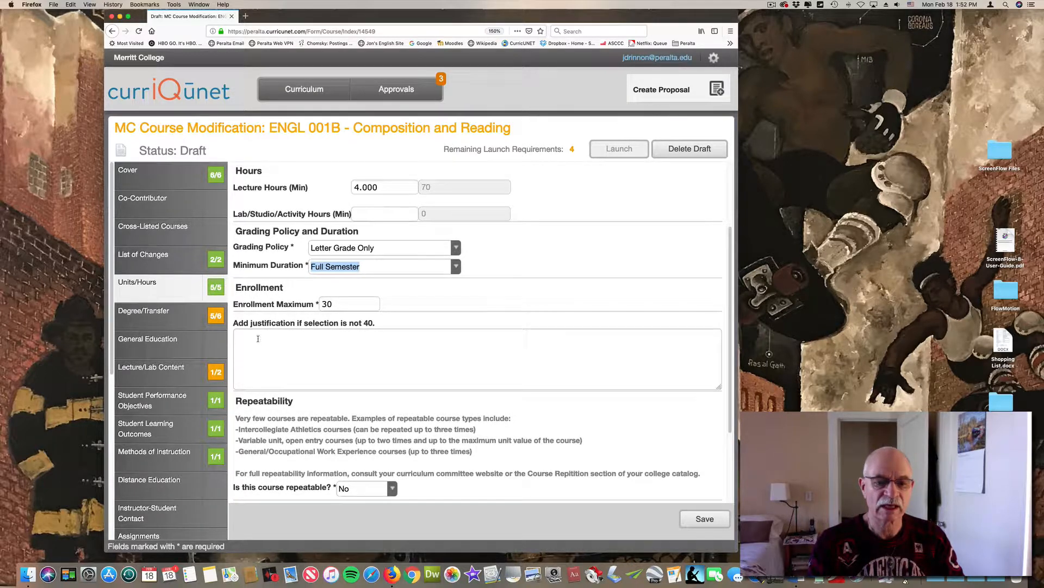
left_click(349, 303)
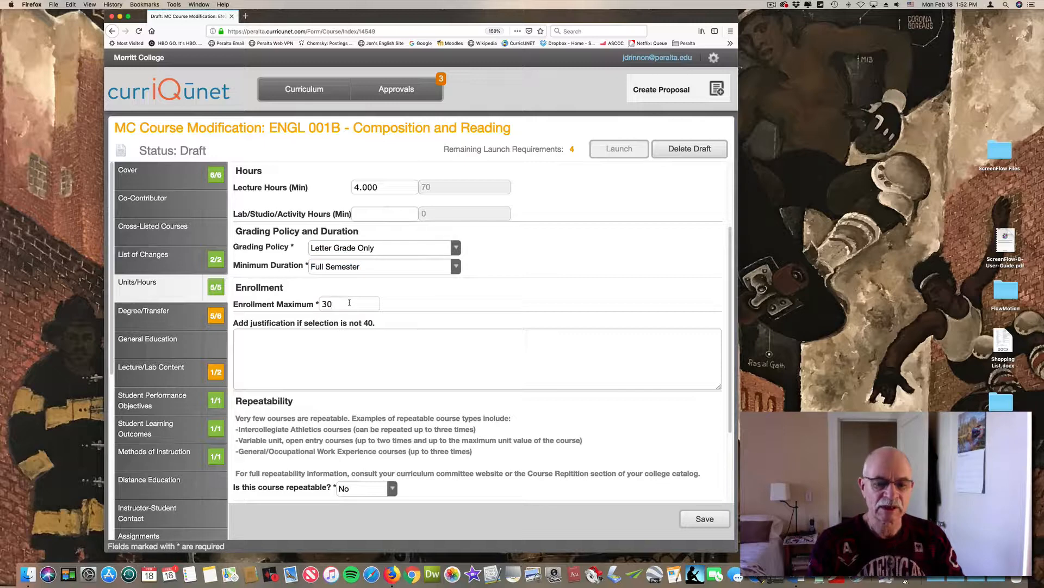
key("BackSpace")
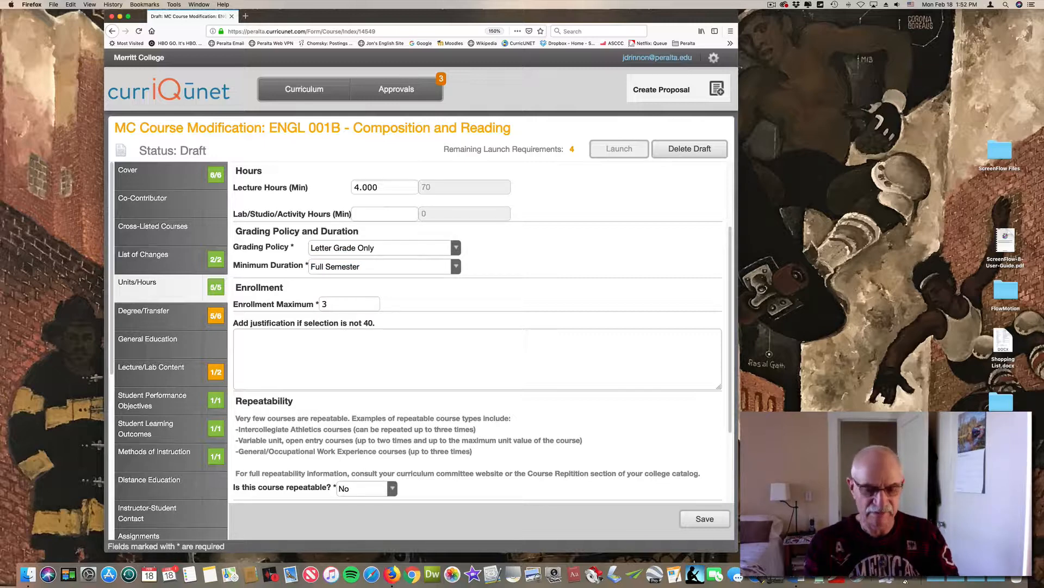
type("5")
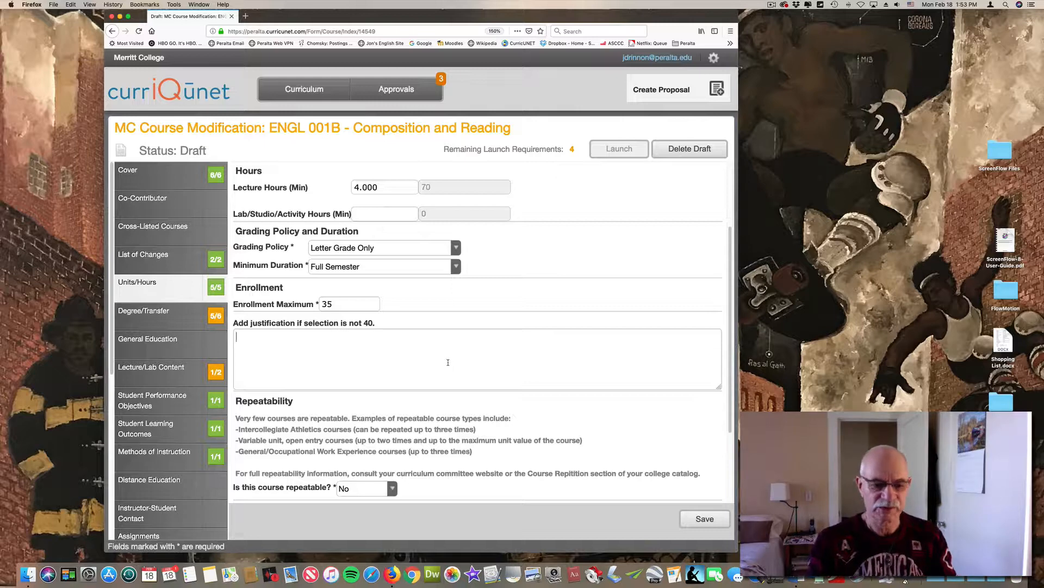
Enter the placeholder justification ",kdjf;lads f;lksf ;ldfk js;lfk s;dlfk" for the enrollment maximum and save the Units/Hours section
type(",kdjf;lads f;lksf ;ldfk js;lfk s")
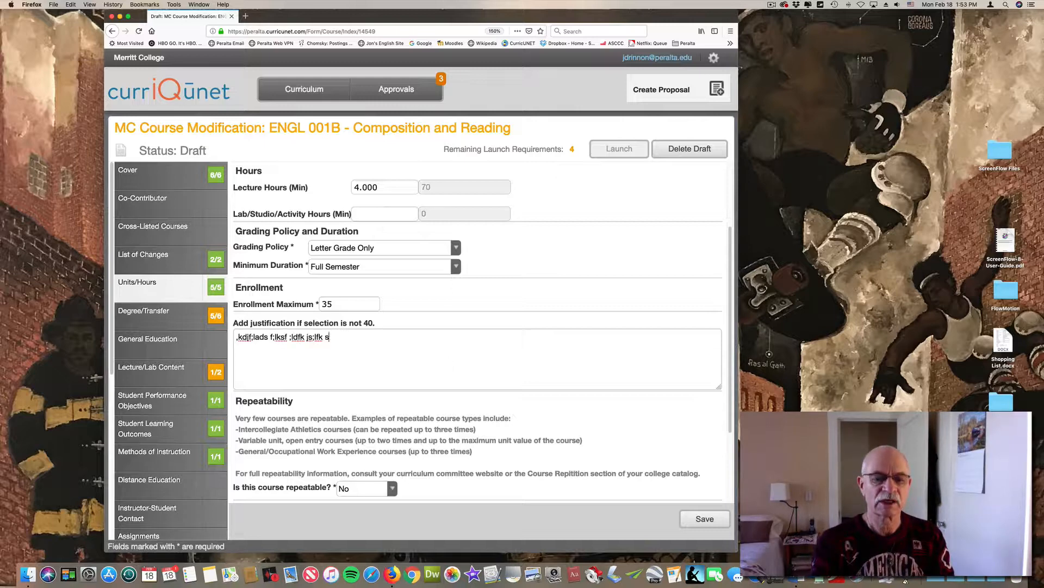
type(";dlfk")
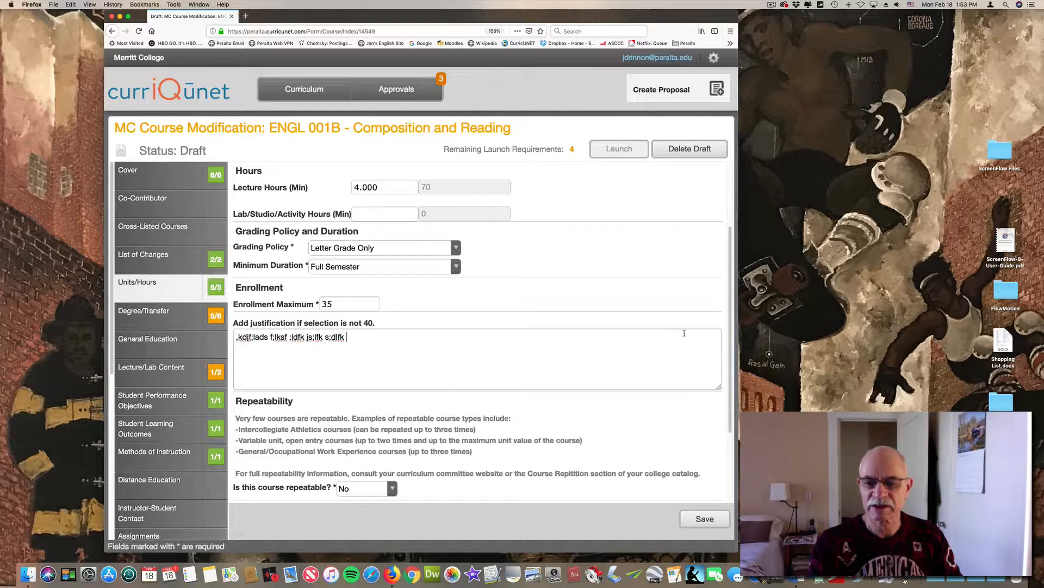
left_click_drag(731, 329, 739, 405)
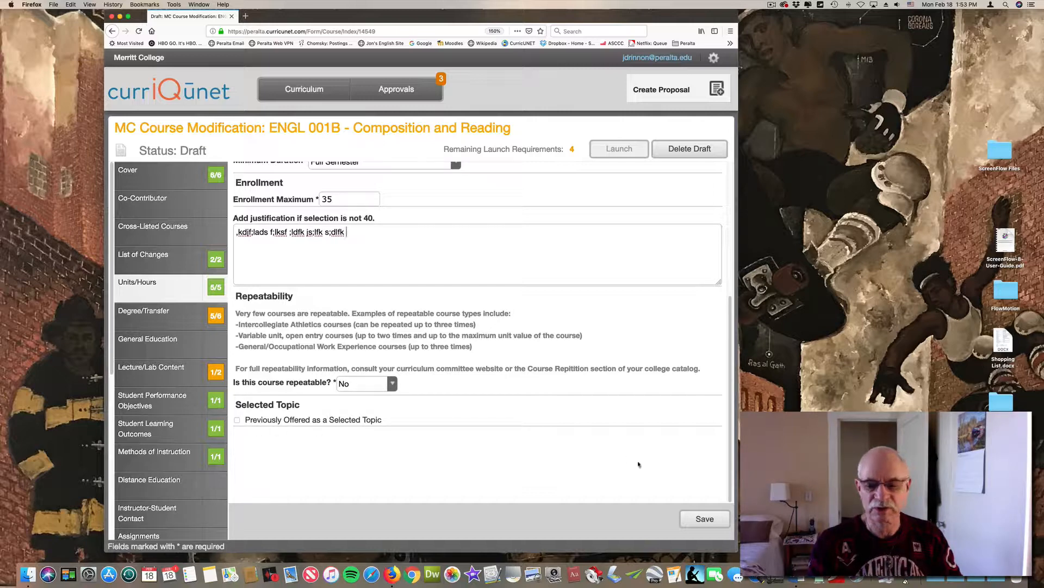
left_click(705, 519)
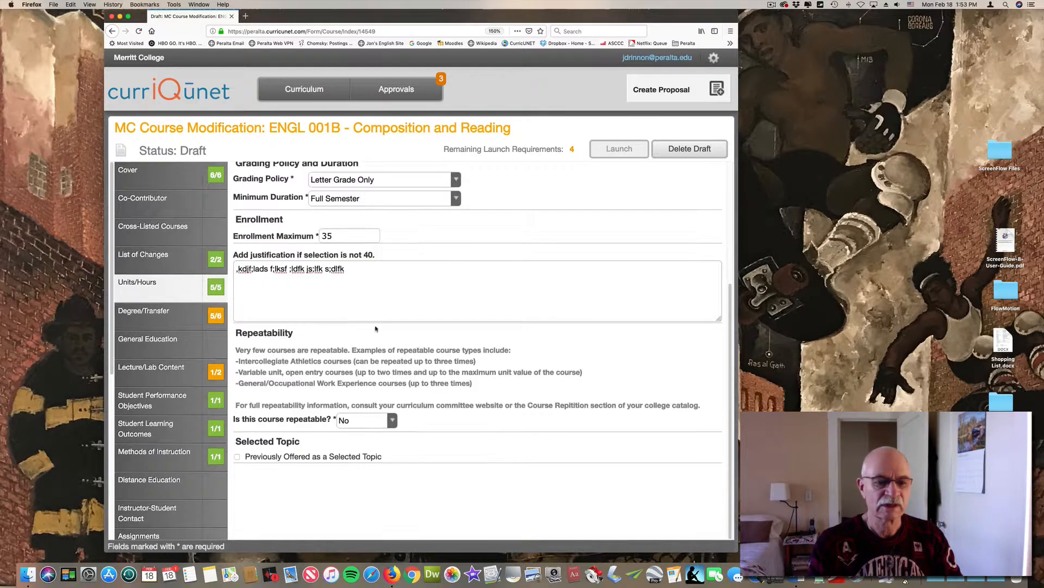
In the Degree/Transfer section, set the CB24 Program Course Status to 1 - Program Applicable
left_click(174, 316)
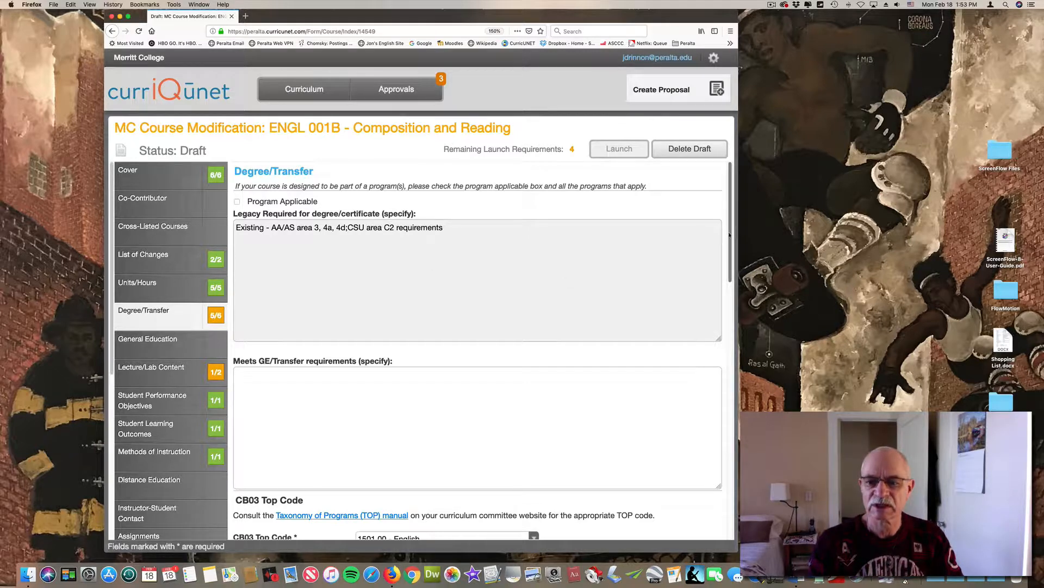
left_click_drag(730, 238, 742, 334)
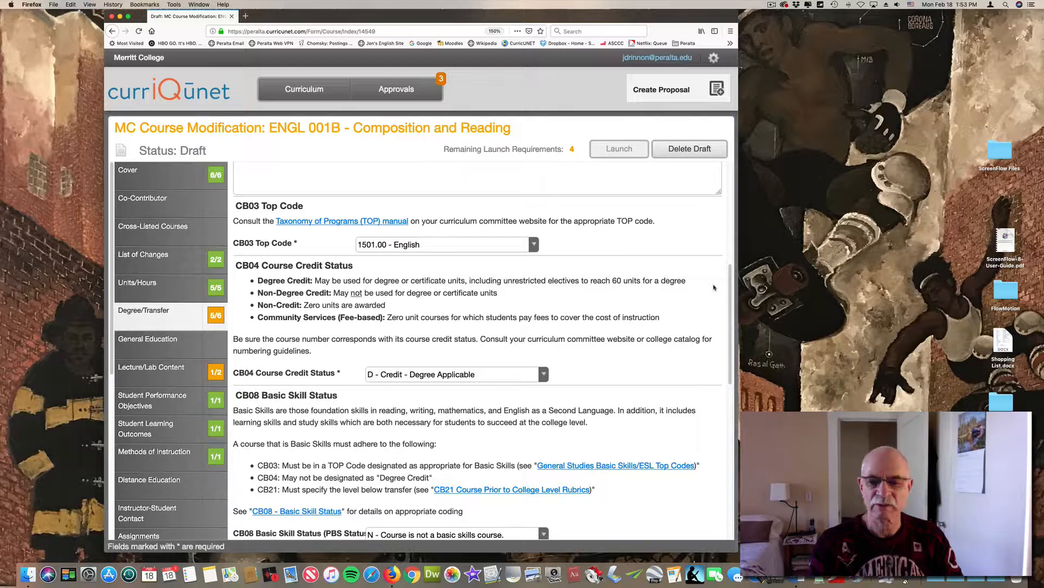
left_click_drag(733, 291, 751, 441)
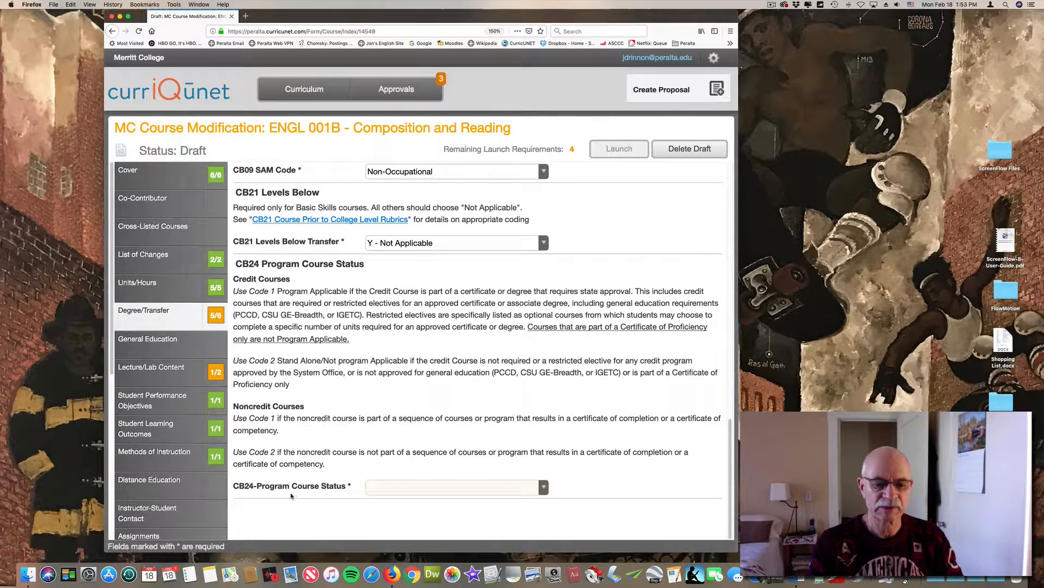
left_click(544, 487)
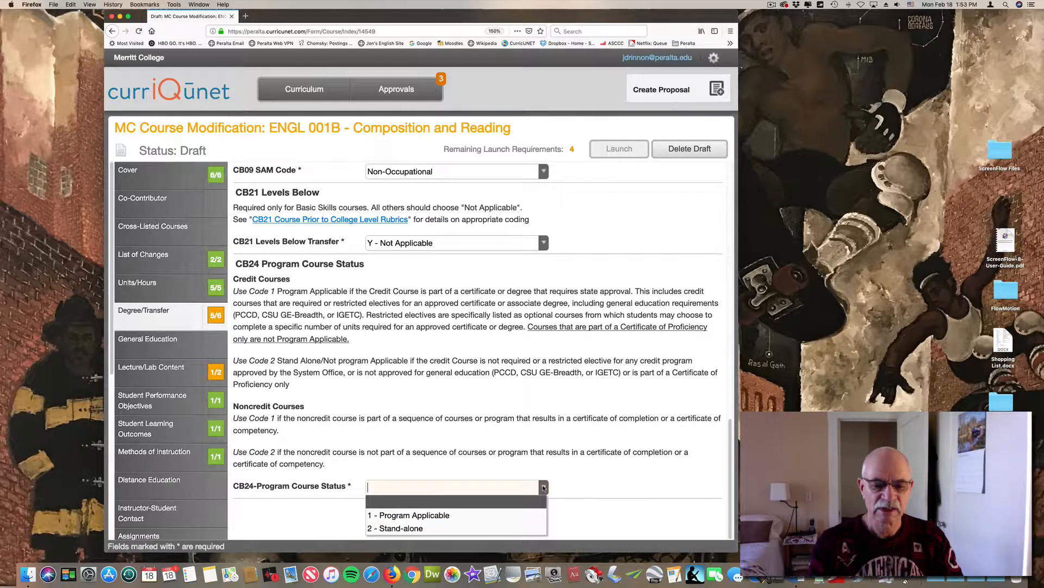
left_click(452, 515)
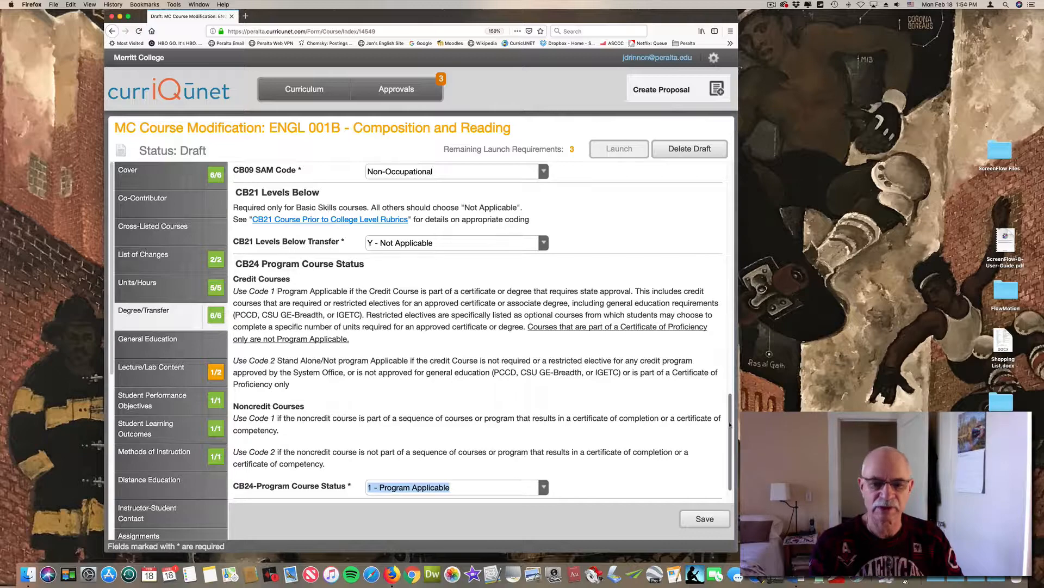
Mark the course as Program Applicable and save the Degree/Transfer changes while moving on to Lecture/Lab Content
left_click_drag(731, 426, 724, 180)
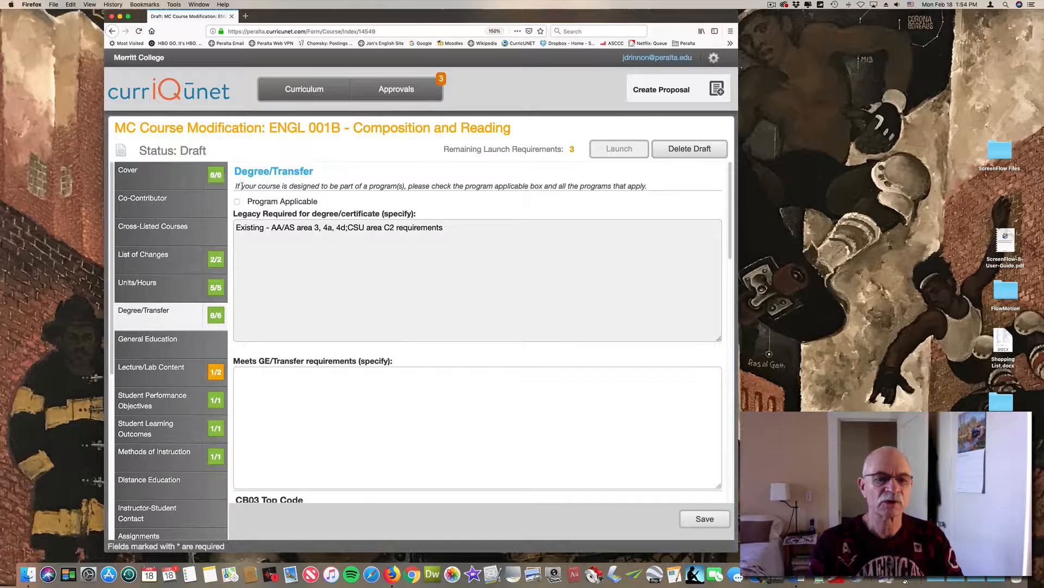
left_click(237, 201)
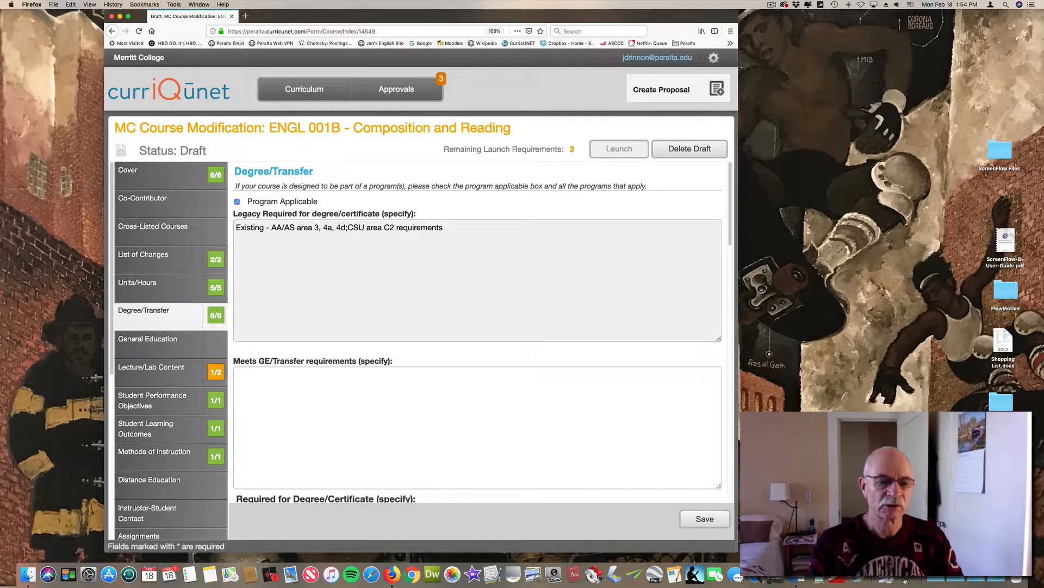
left_click(157, 375)
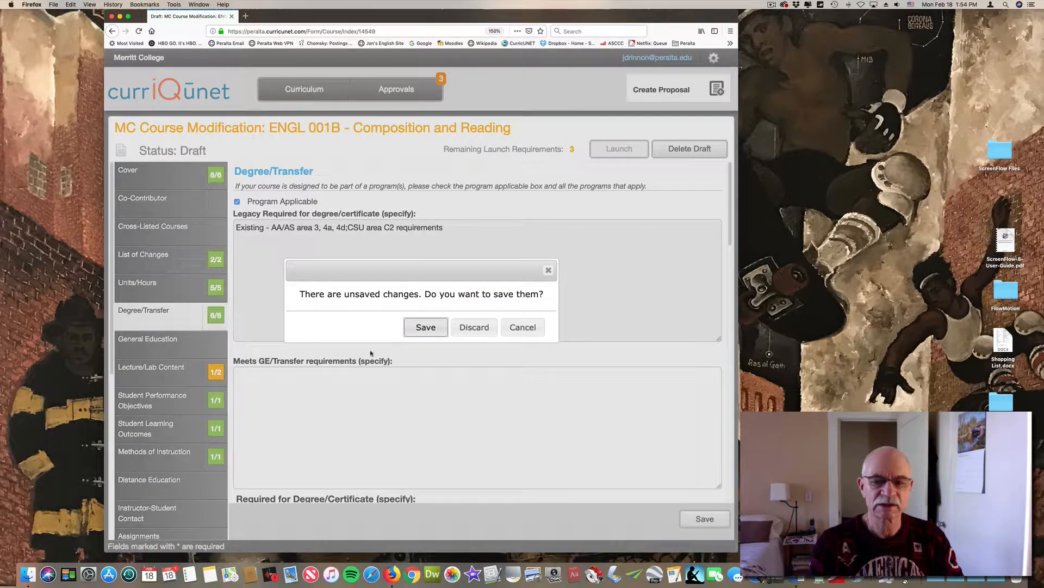
left_click(421, 328)
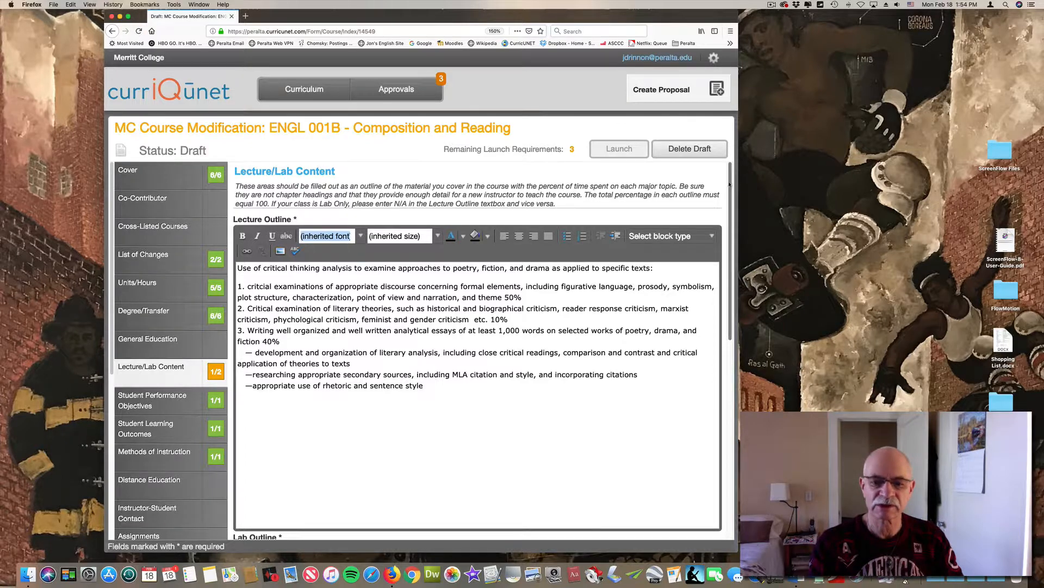
Enter N/A as the Lab Outline and look over the Lecture Outline
scroll(730, 184, "down", 6)
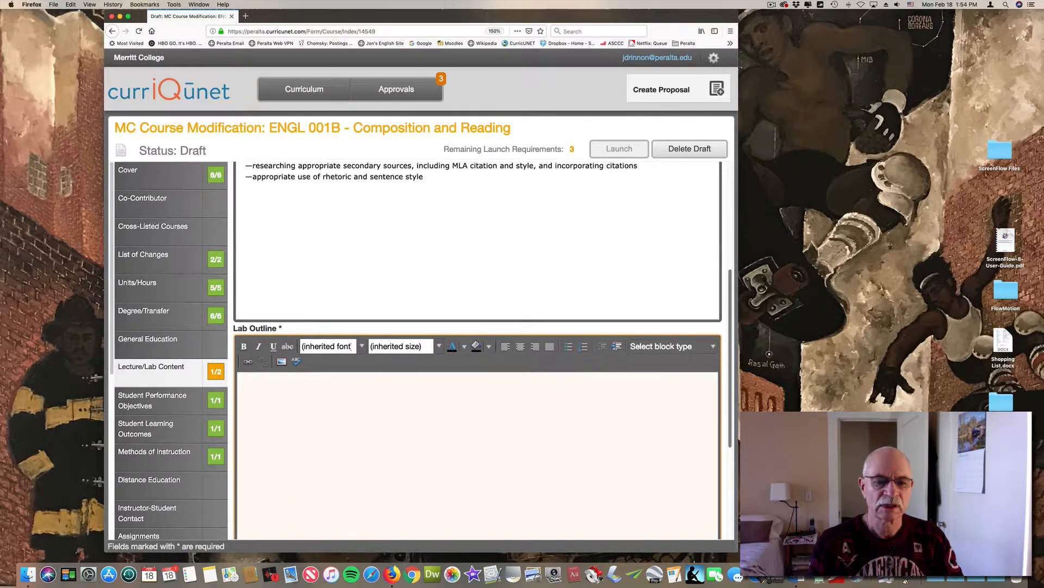
mouse_move(763, 296)
left_mouse_down()
mouse_move(763, 329)
mouse_move(763, 275)
mouse_move(770, 348)
mouse_move(771, 289)
left_mouse_up()
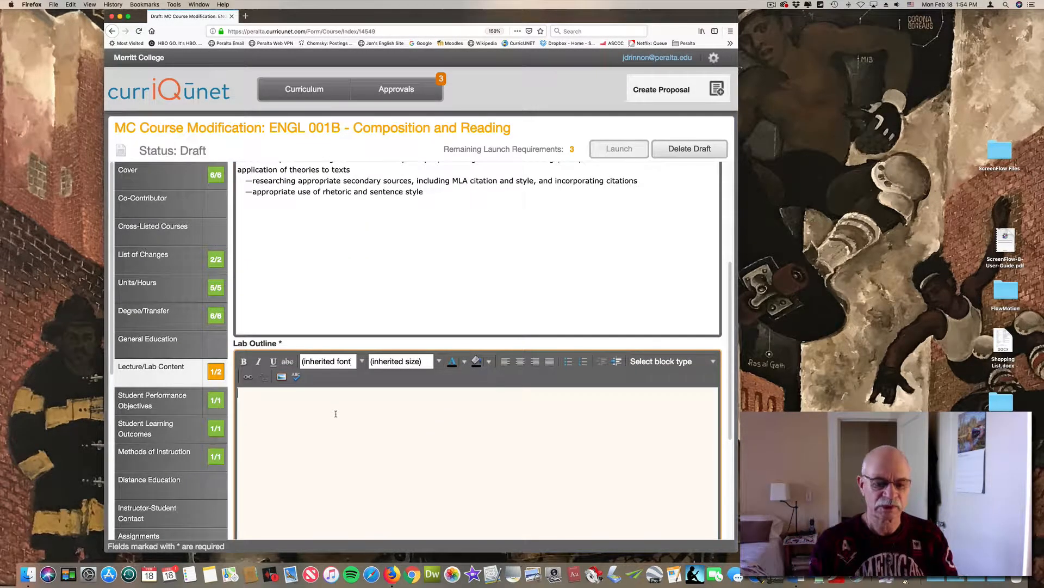
type("N")
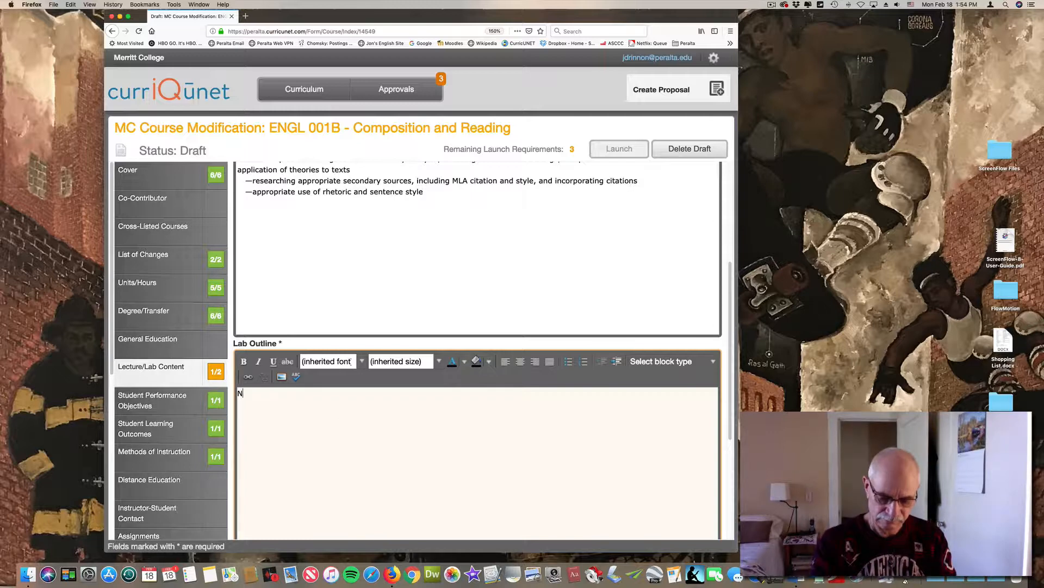
type("/kA")
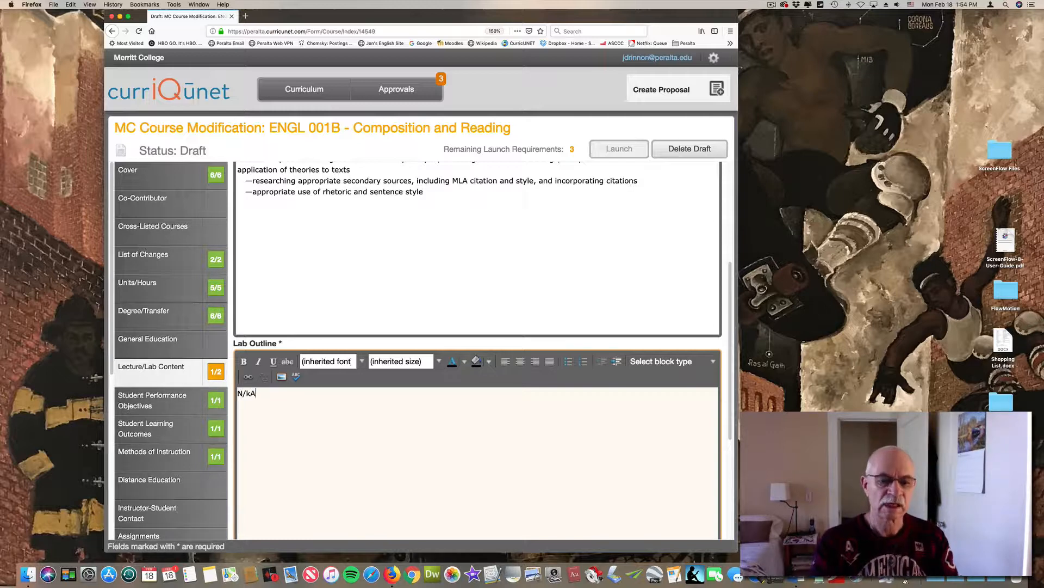
key("BackSpace")
key("BackSpace")
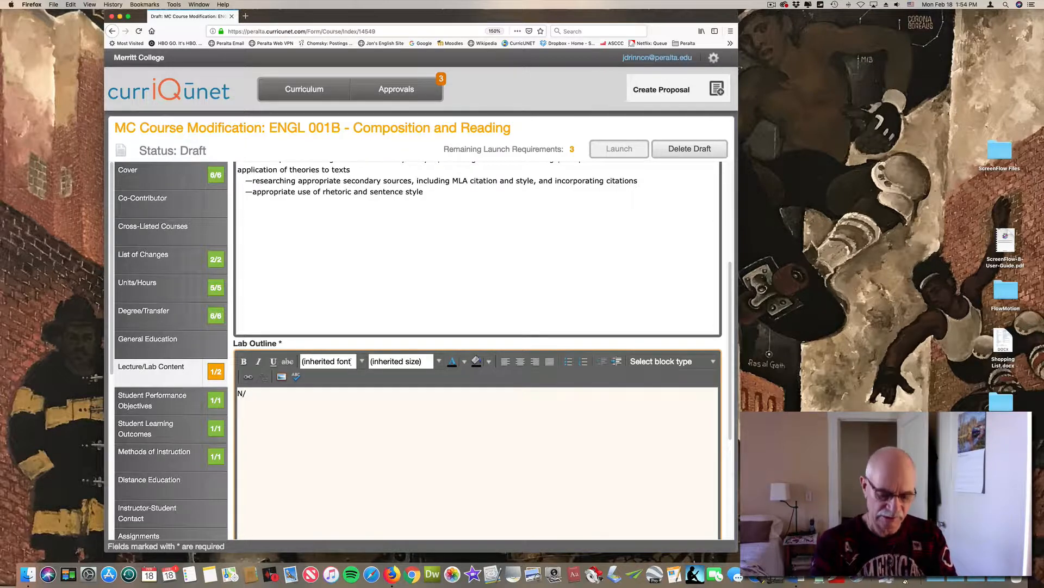
type("A")
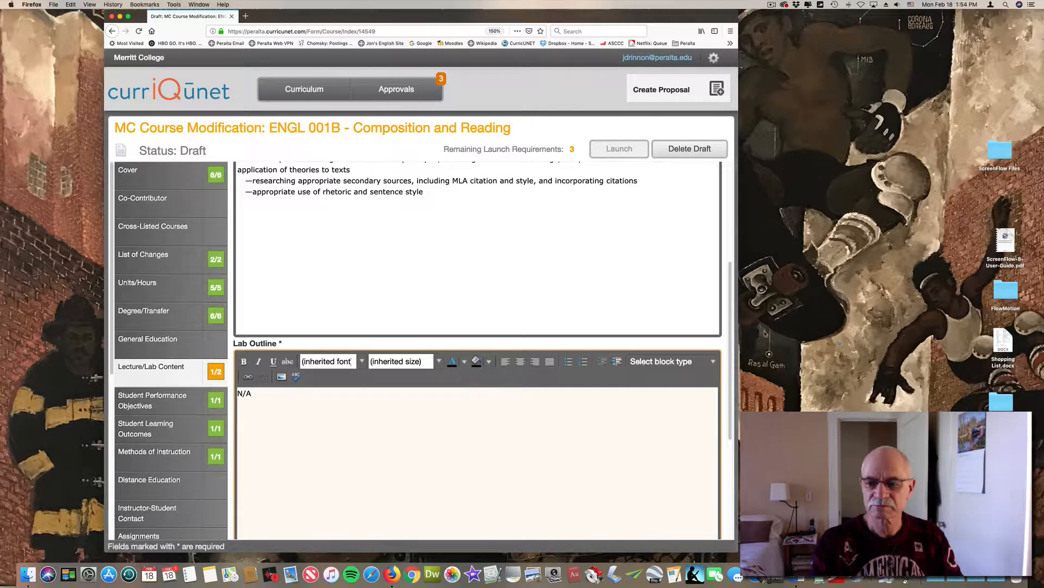
scroll(731, 323, "down", 2)
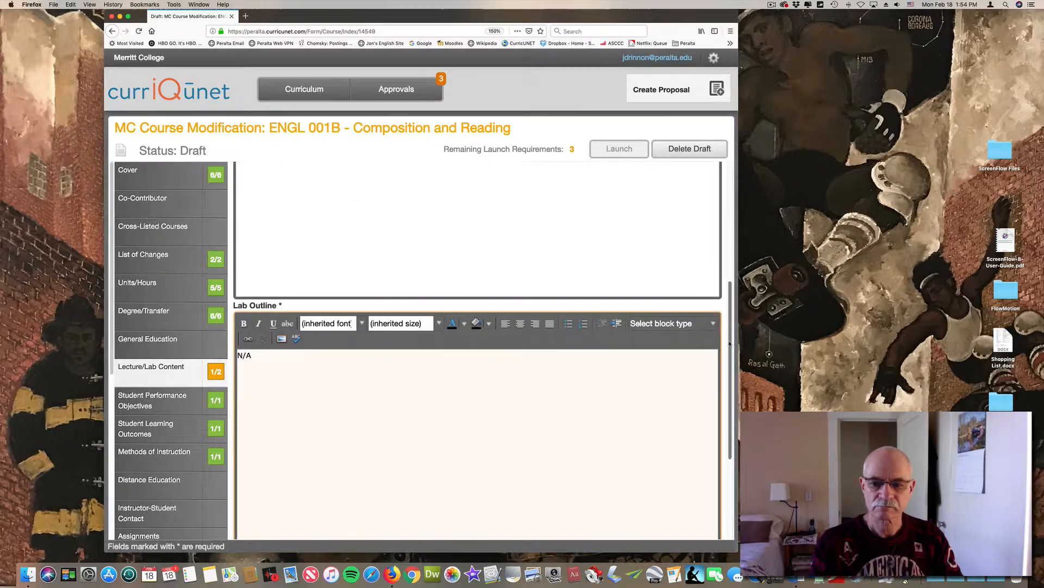
left_click(660, 249)
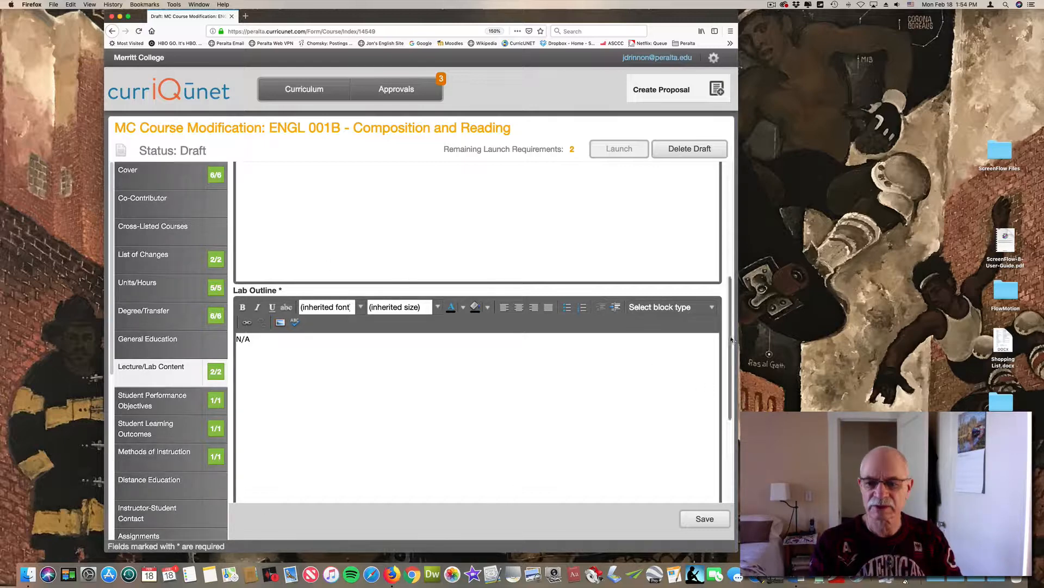
left_click_drag(731, 335, 734, 197)
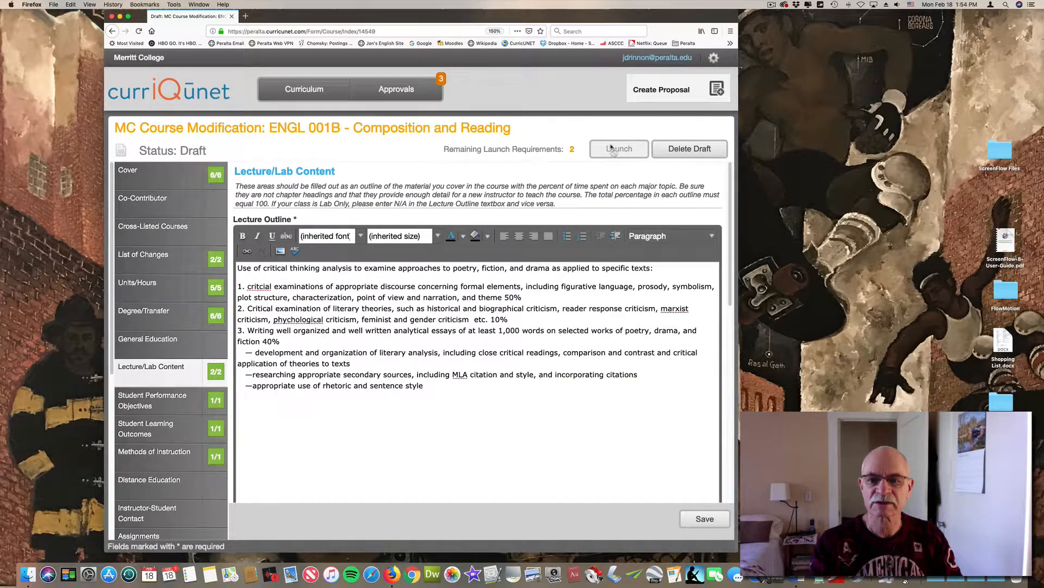
scroll(330, 317, "down", 3)
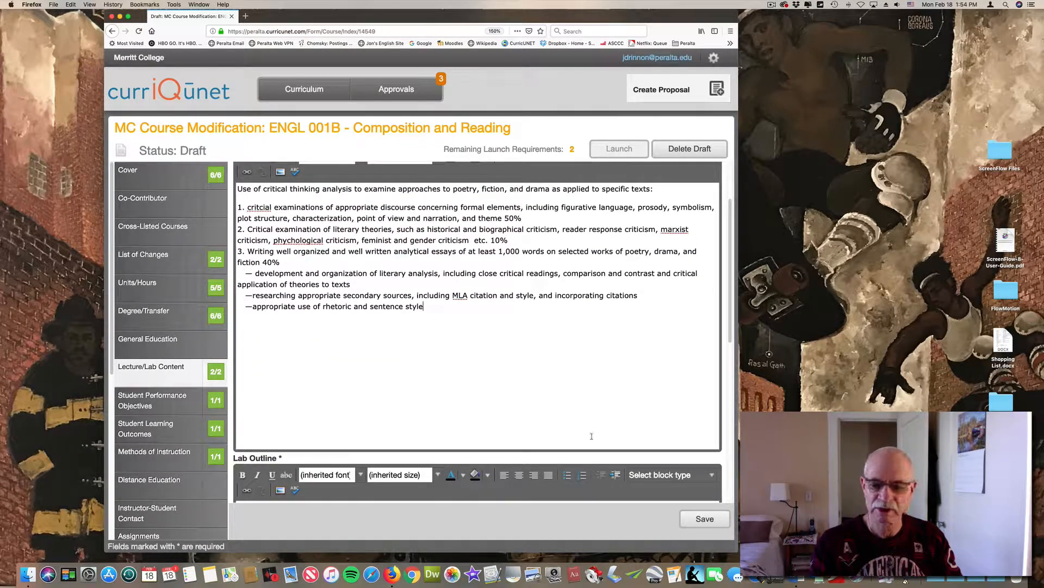
Save the Lecture/Lab Content changes and open the Codes/Dates section
left_click_drag(729, 317, 729, 472)
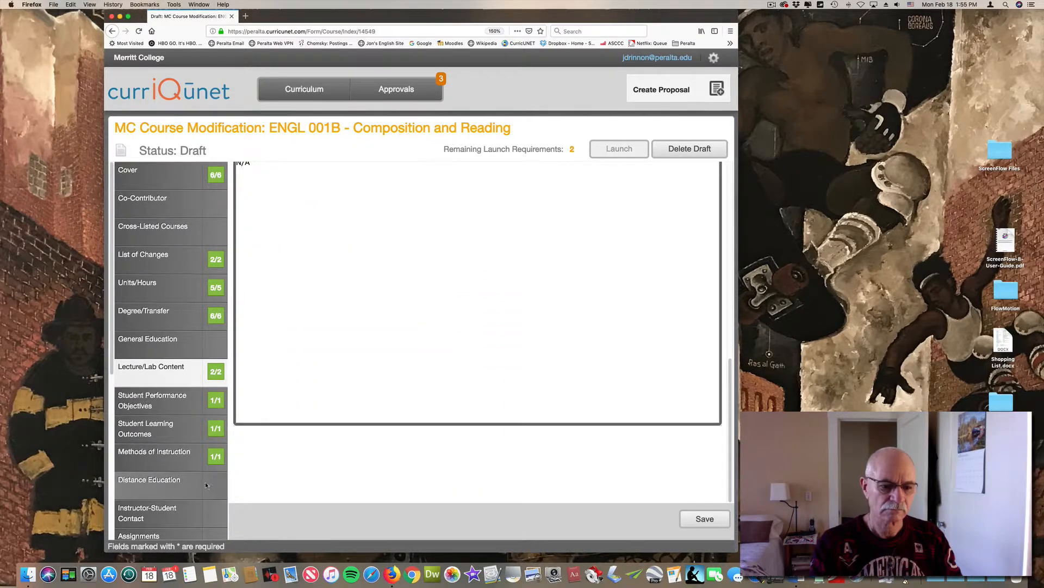
left_click_drag(112, 344, 112, 525)
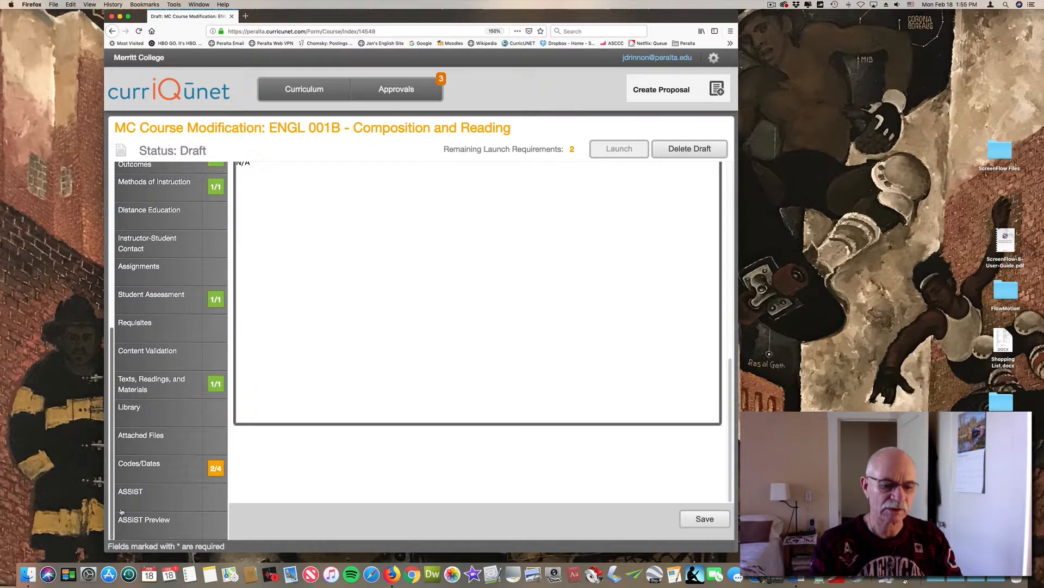
left_click(165, 467)
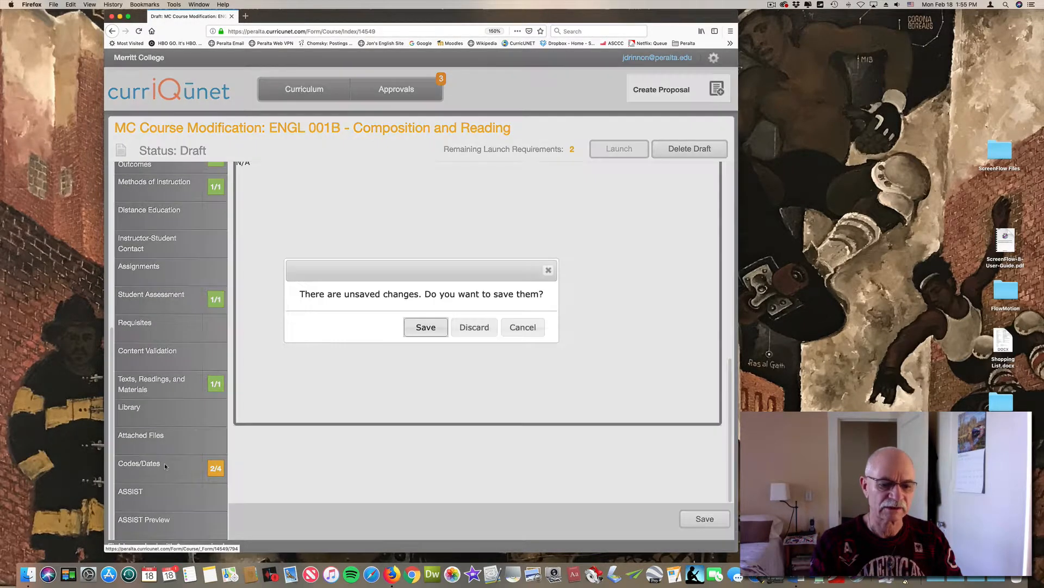
left_click(418, 327)
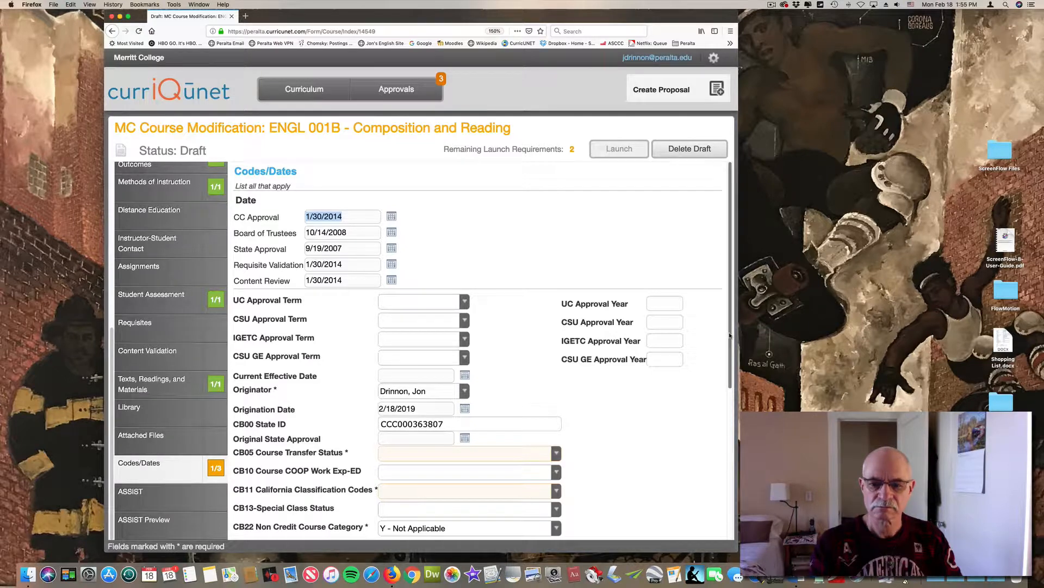
Set CB05 Course Transfer Status to A - Transferable to both UC and CSU and CB11 California Classification Codes to Y - Credit Course
scroll(505, 331, "down", 4)
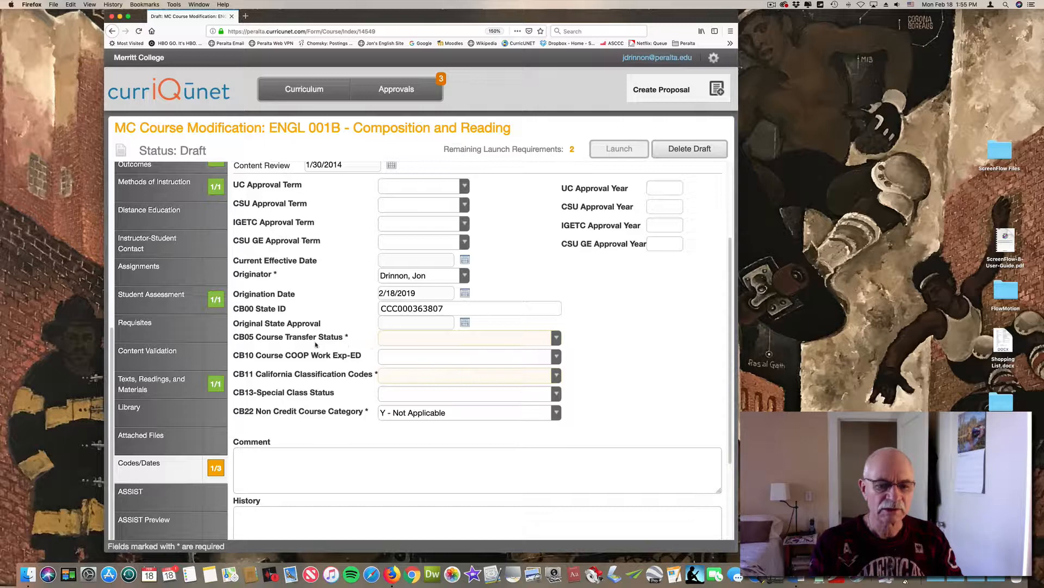
left_click(556, 339)
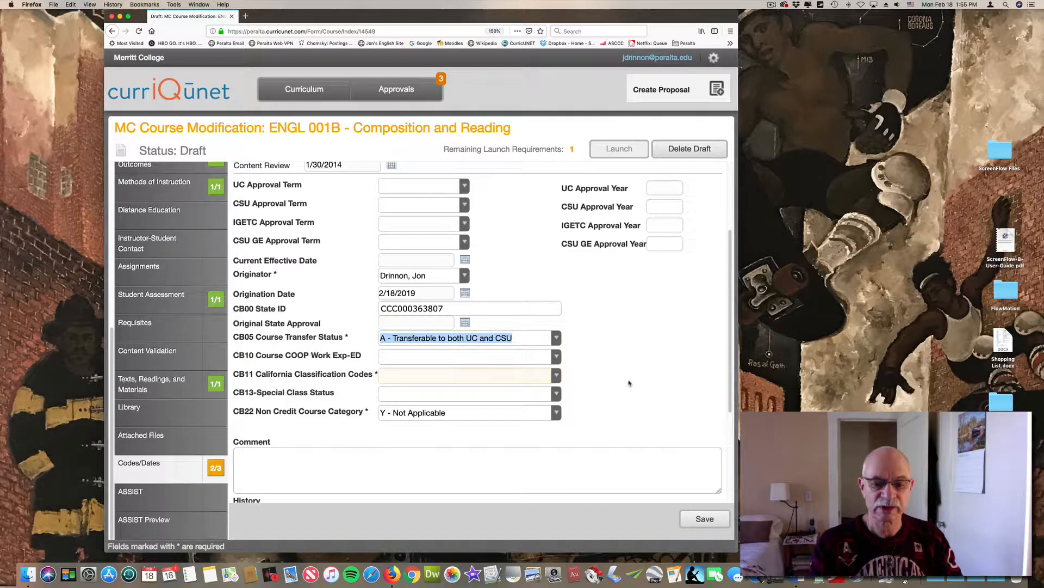
left_click(557, 376)
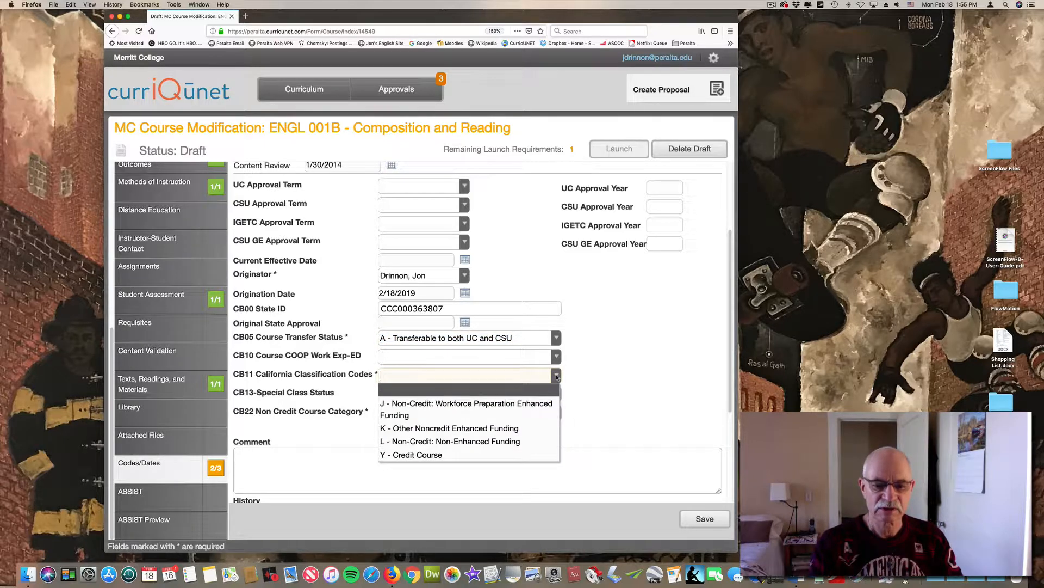
left_click(446, 455)
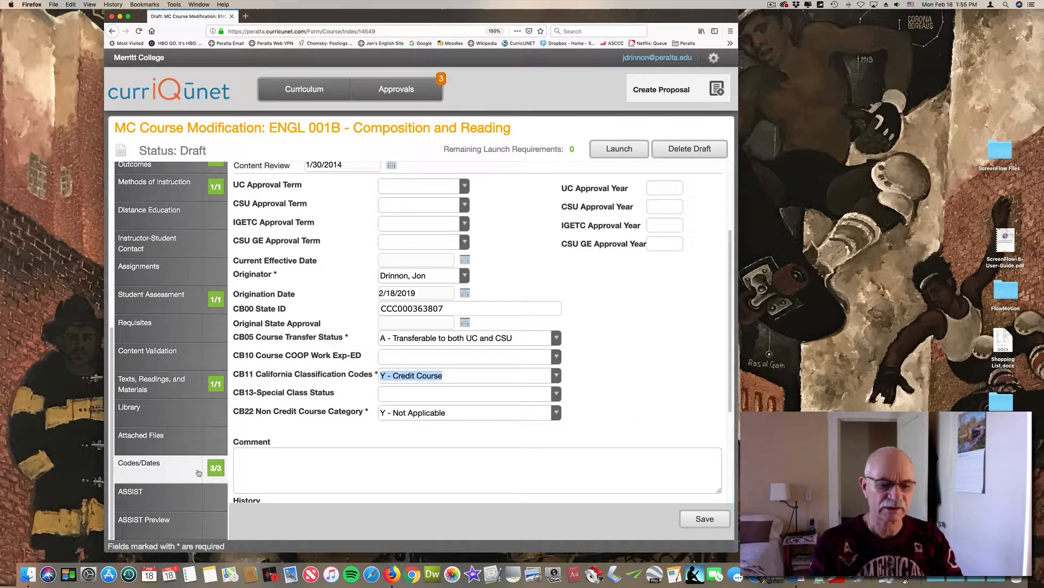
Save the Codes/Dates section and launch the course modification proposal
left_click(703, 520)
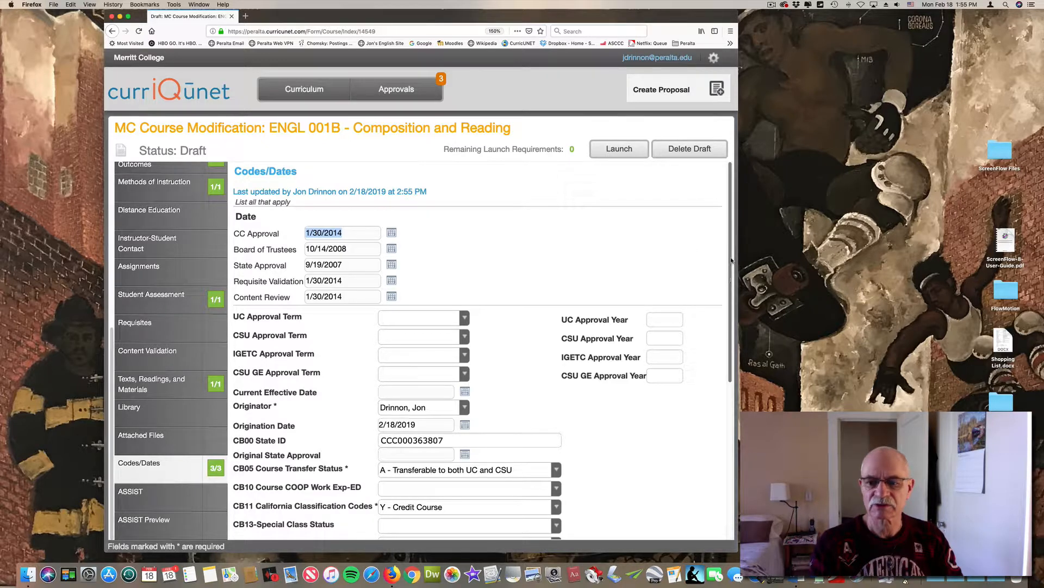
left_click(628, 149)
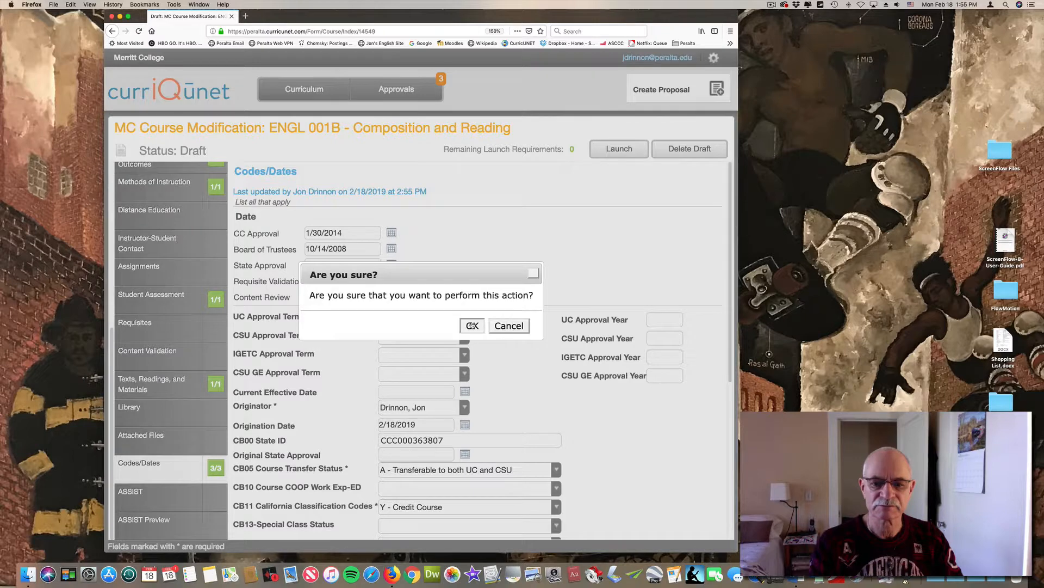
left_click(472, 324)
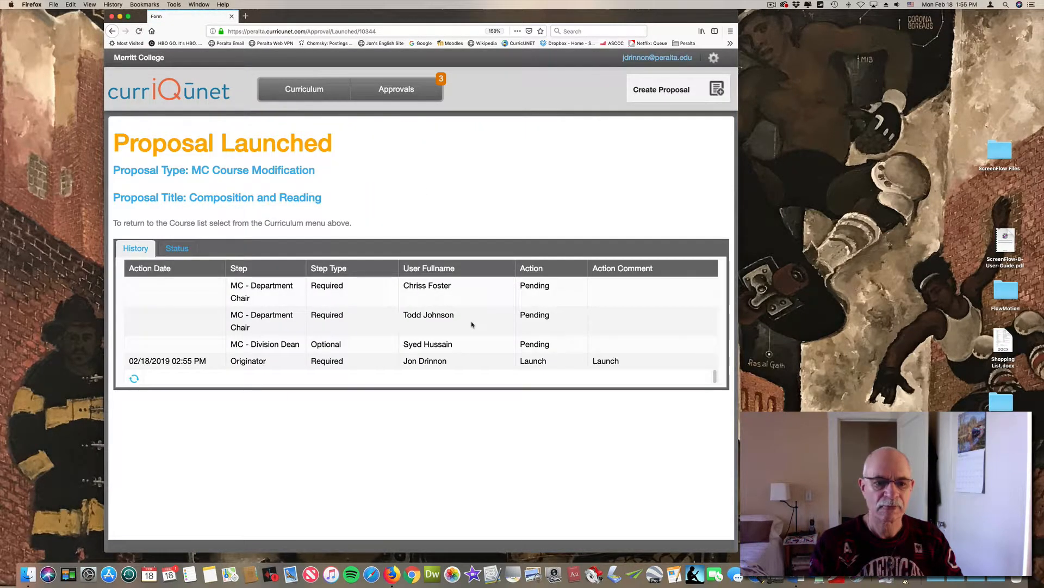